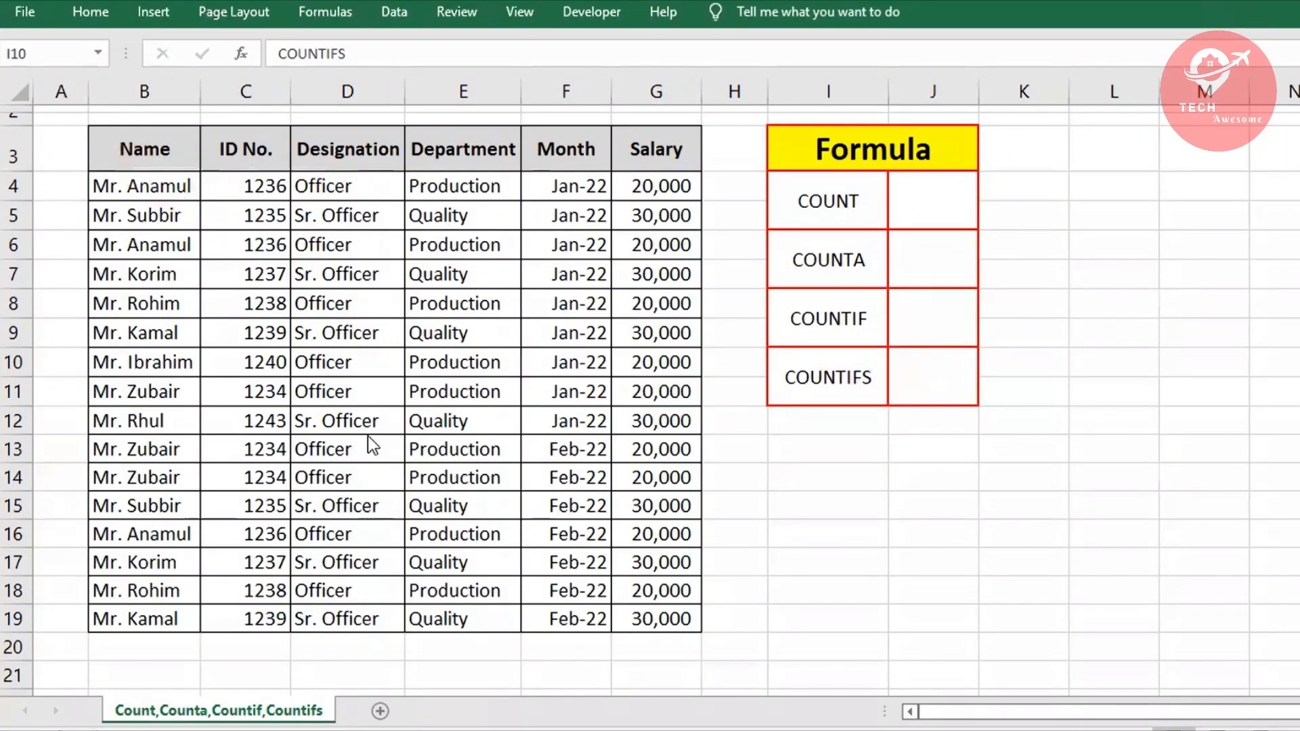
# Step: Examine the employee table's column headers from Name to Salary and the records beneath them
pyautogui.click(133, 153)
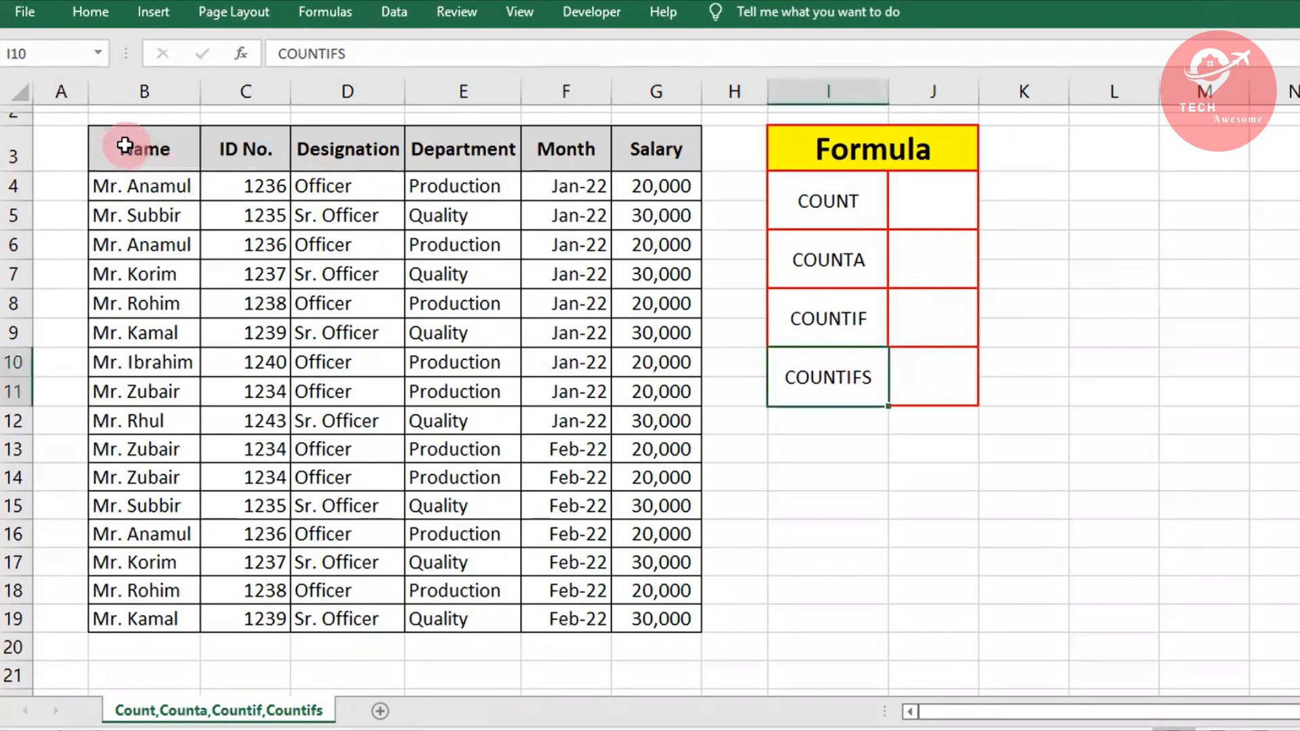
pyautogui.moveTo(133, 153); pyautogui.dragTo(657, 274)
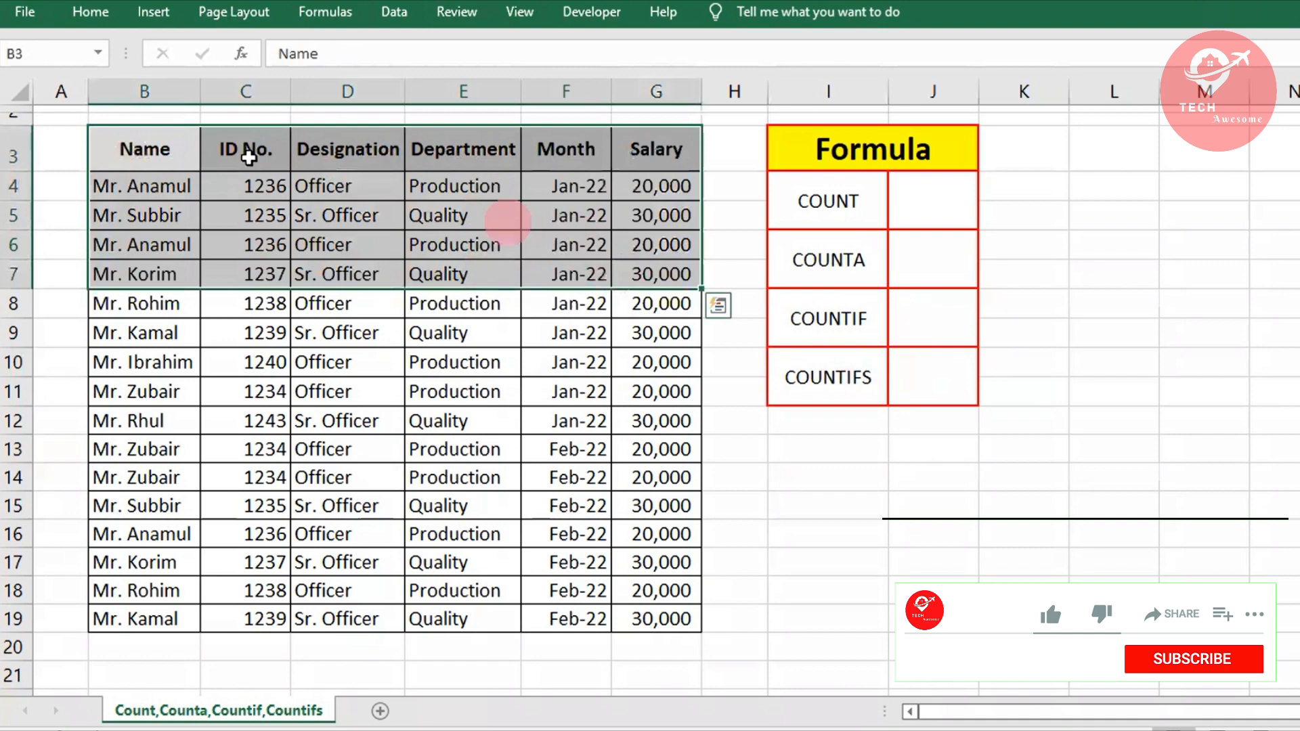
pyautogui.click(142, 145)
pyautogui.moveTo(202, 150); pyautogui.dragTo(633, 580)
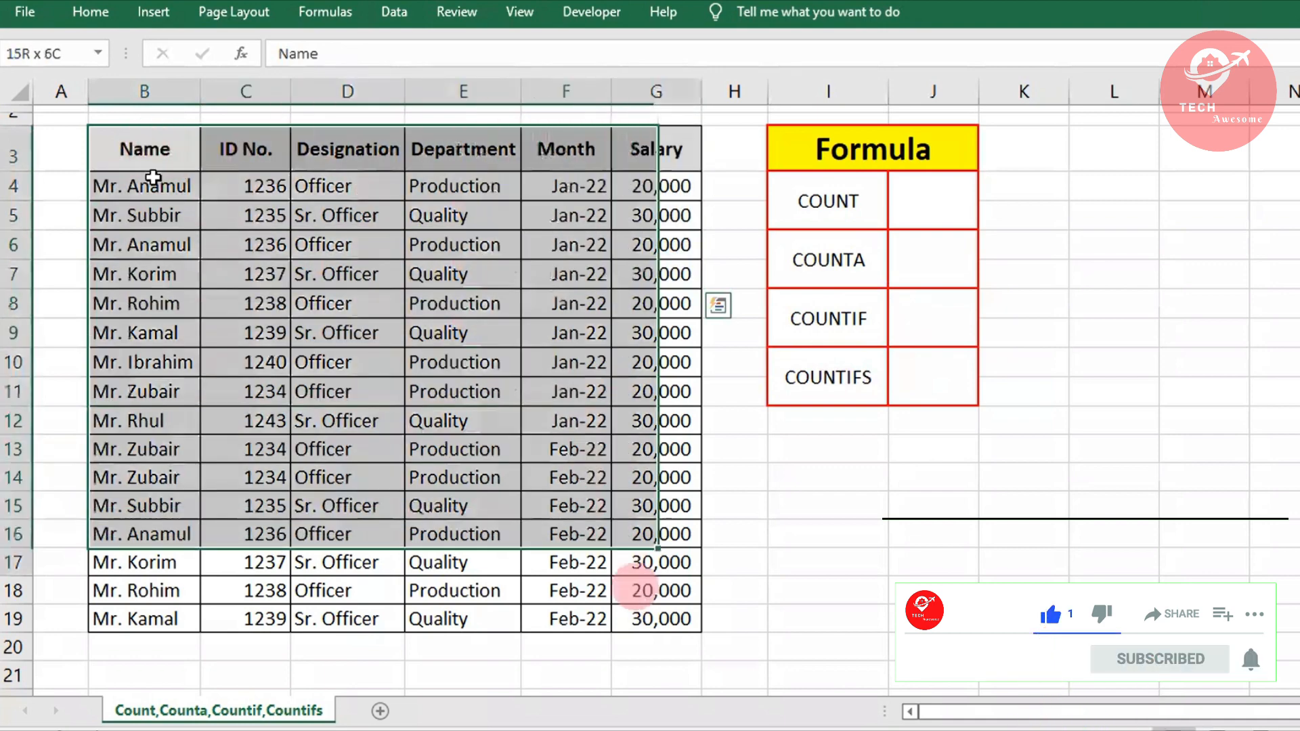
pyautogui.click(257, 152)
pyautogui.click(342, 150)
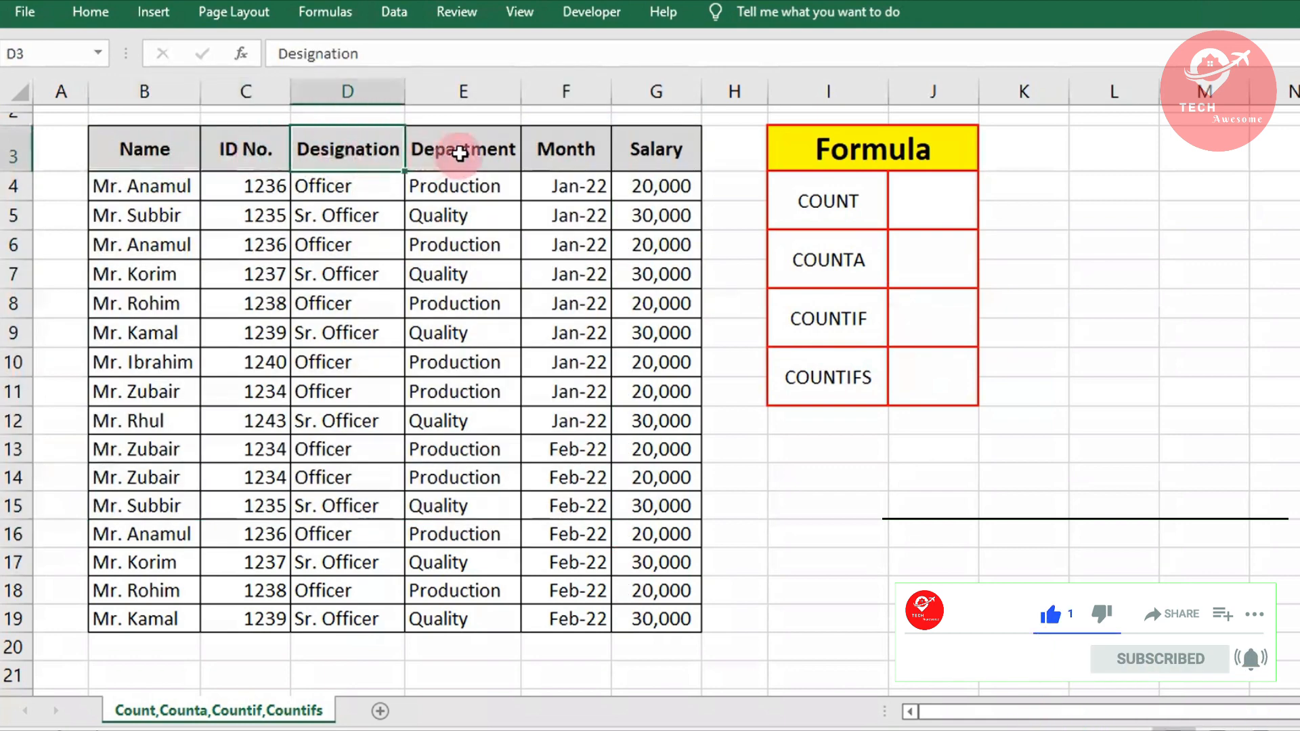
pyautogui.click(459, 153)
pyautogui.click(581, 151)
pyautogui.click(660, 143)
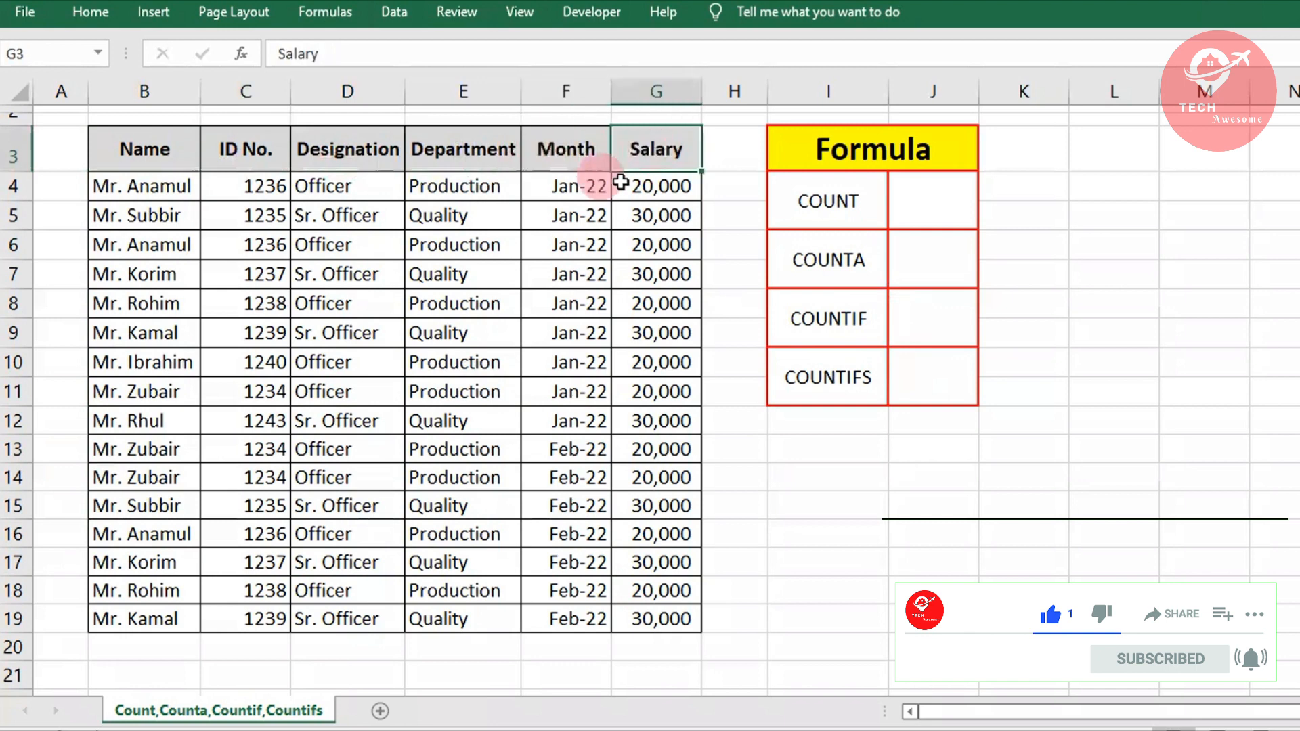
pyautogui.moveTo(241, 192); pyautogui.dragTo(596, 365)
pyautogui.click(479, 298)
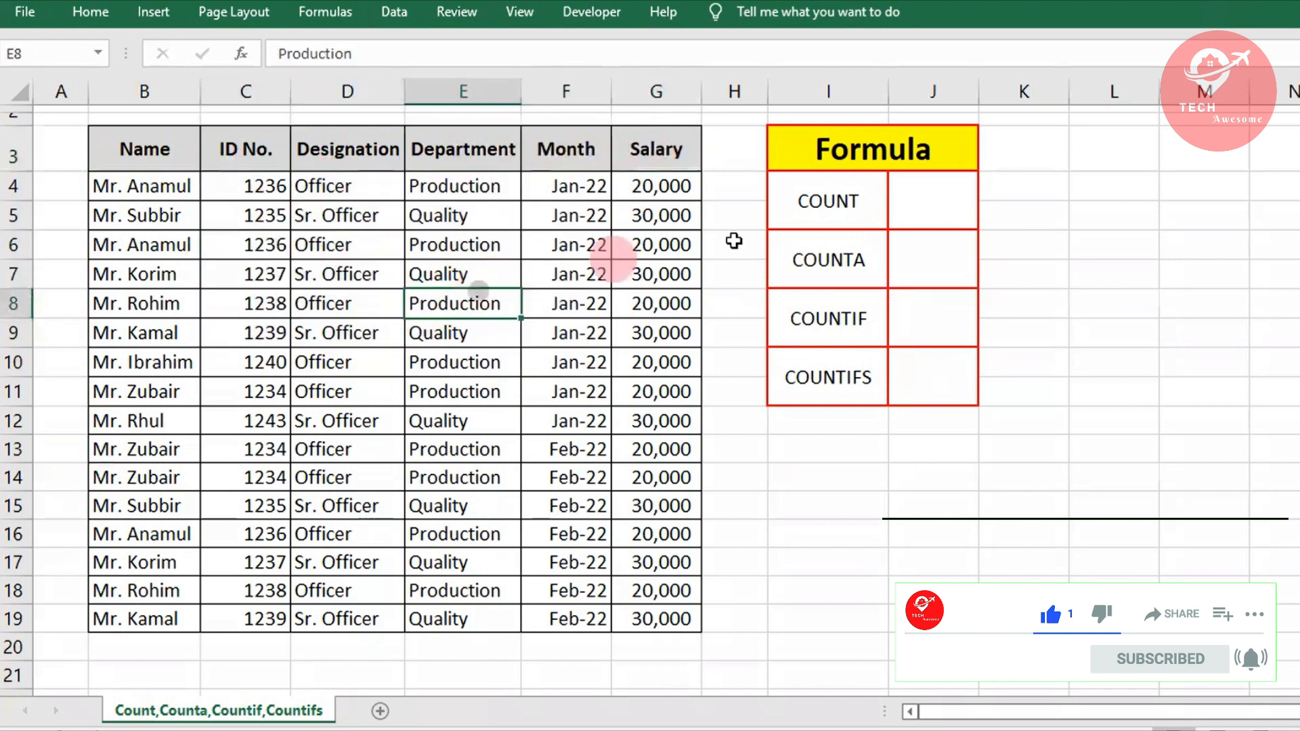
# Step: Review the COUNT, COUNTA, COUNTIF and COUNTIFS rows of the Formula table alongside sample designation, month and salary cells
pyautogui.click(842, 164)
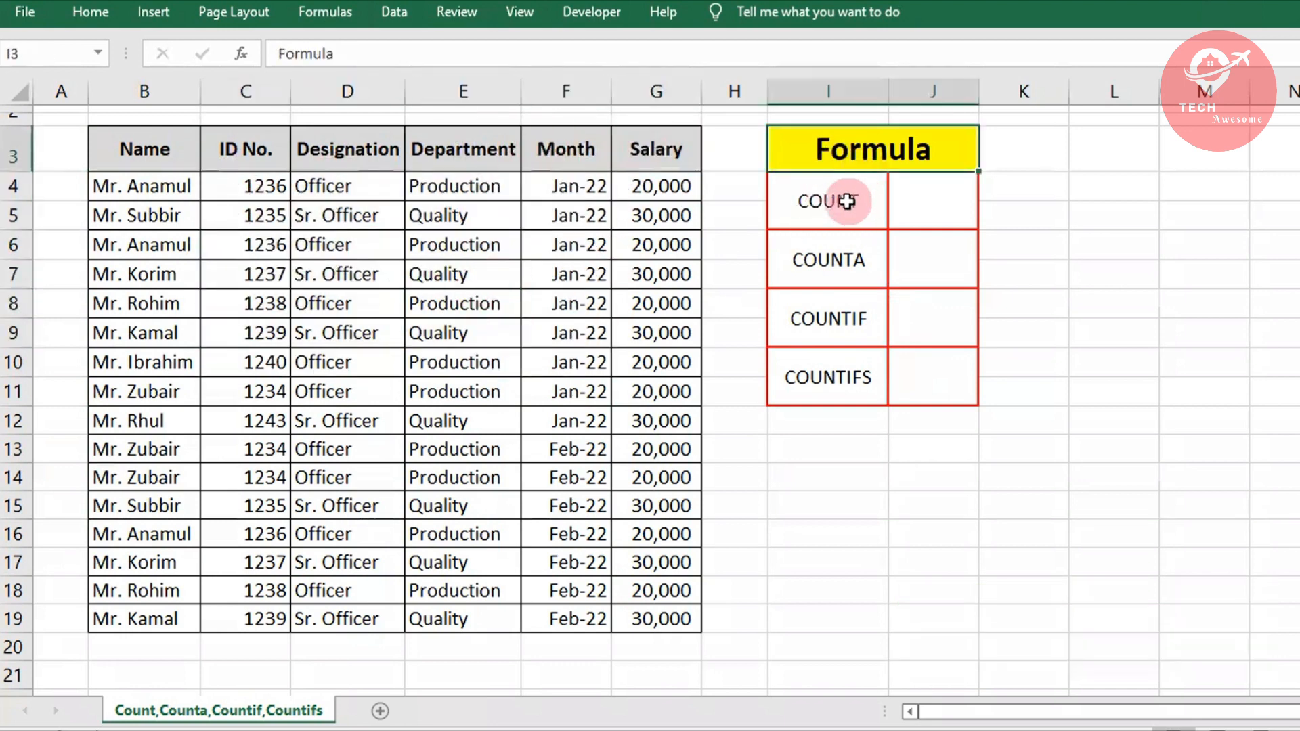
pyautogui.moveTo(844, 197); pyautogui.dragTo(832, 379)
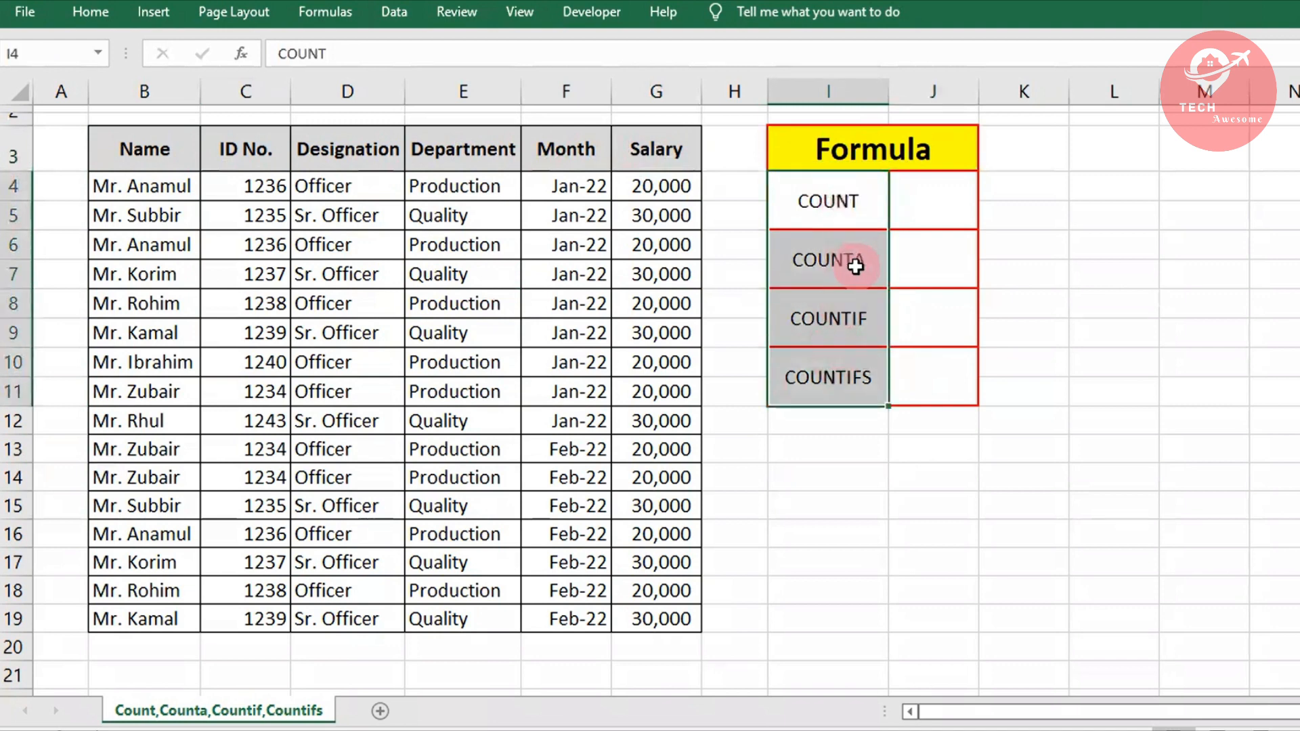
pyautogui.click(864, 274)
pyautogui.click(854, 316)
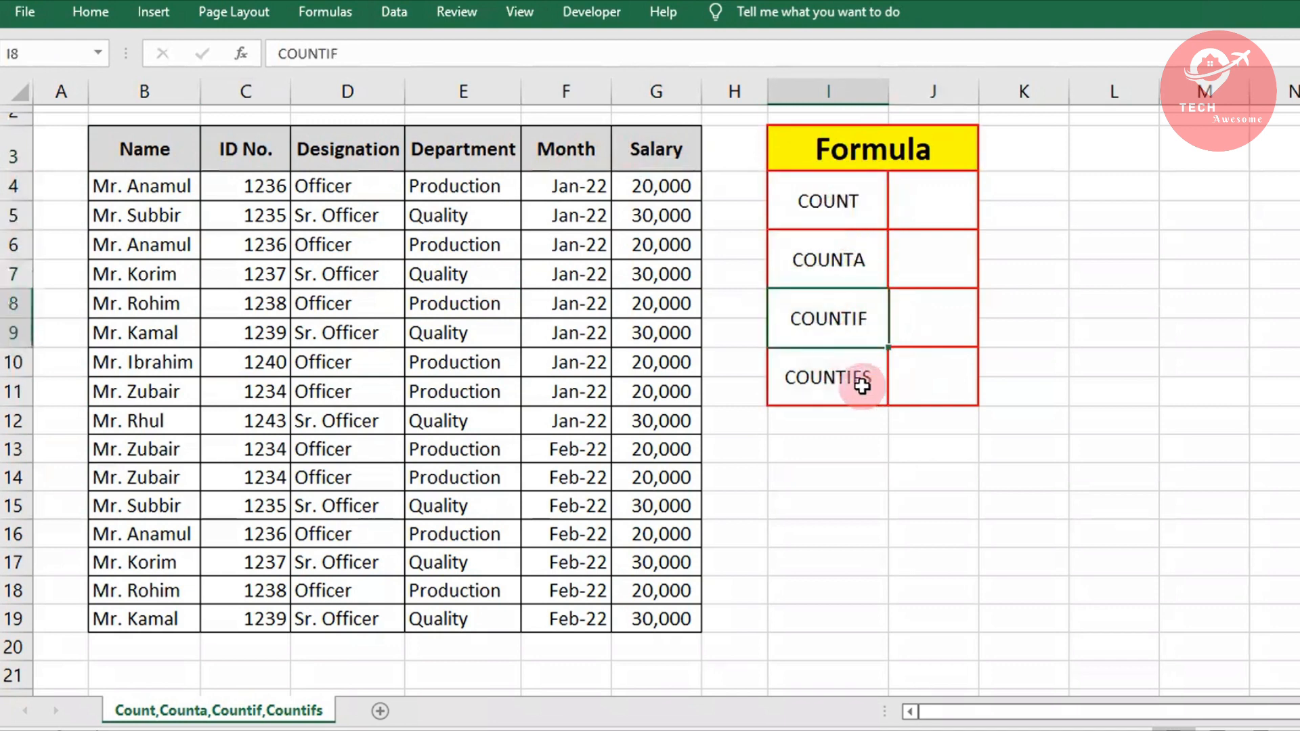
pyautogui.click(859, 381)
pyautogui.click(908, 206)
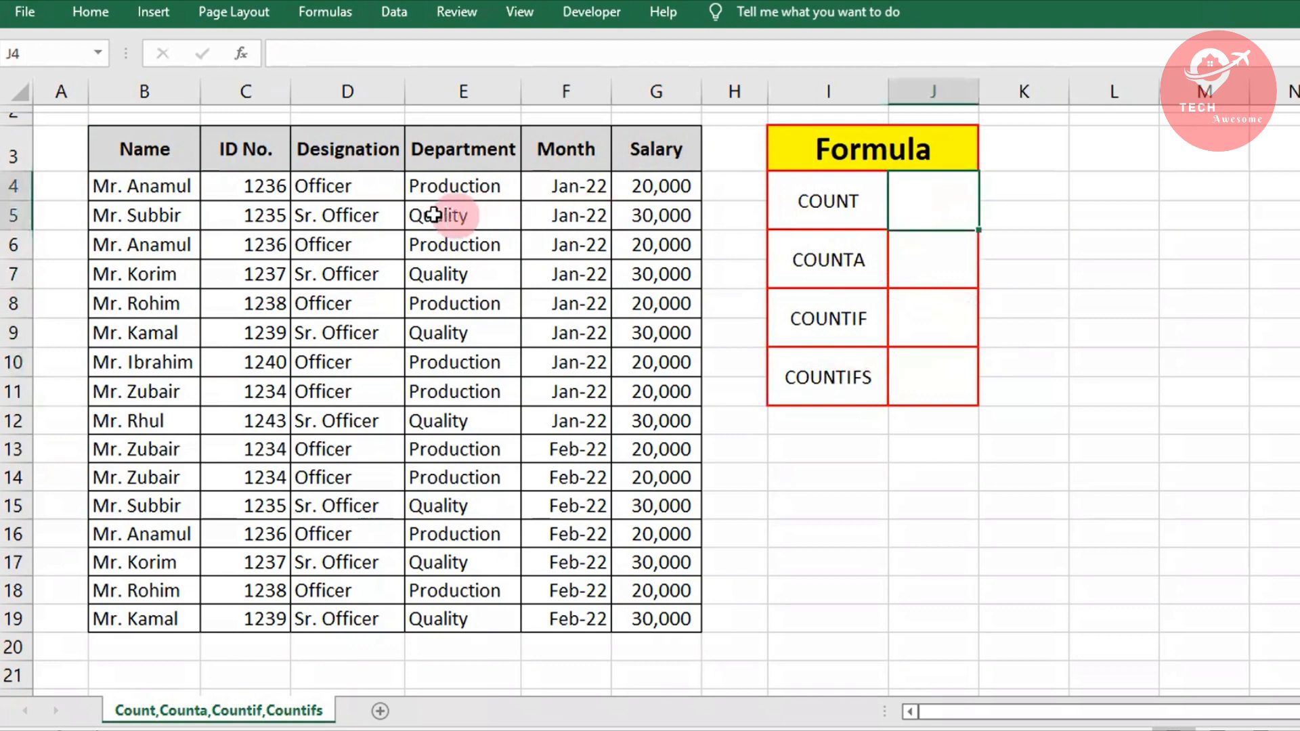
pyautogui.click(349, 211)
pyautogui.moveTo(584, 210); pyautogui.dragTo(656, 278)
pyautogui.click(583, 245)
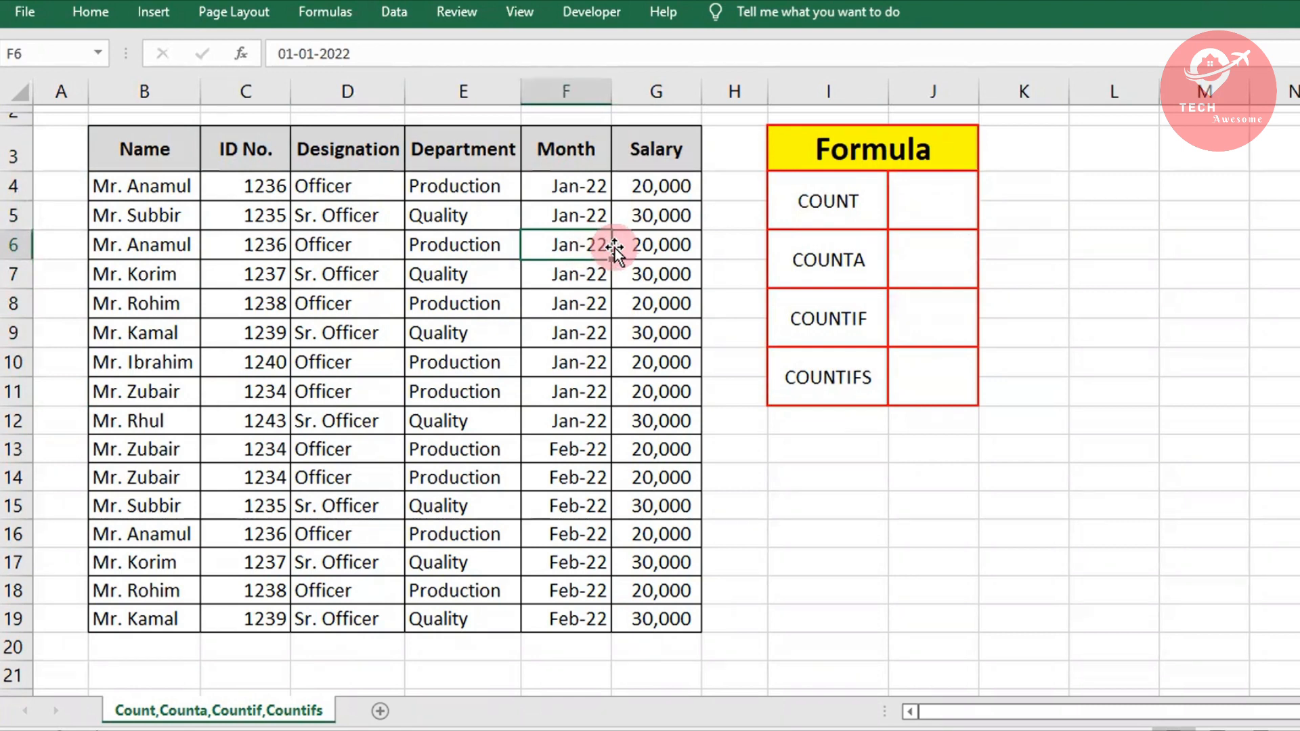
# Step: Enter a COUNT formula over B4:G4 in cell J4, beside the COUNT label
pyautogui.click(922, 202)
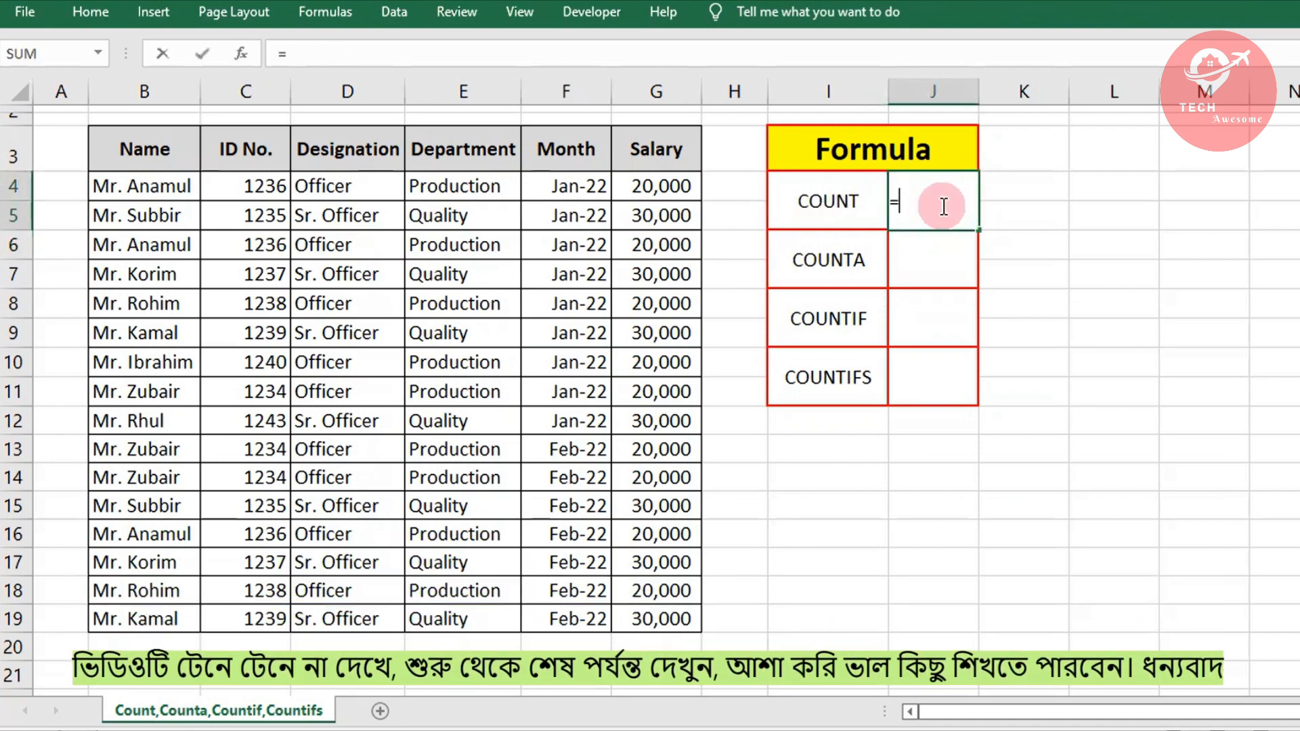
pyautogui.write('=coun')
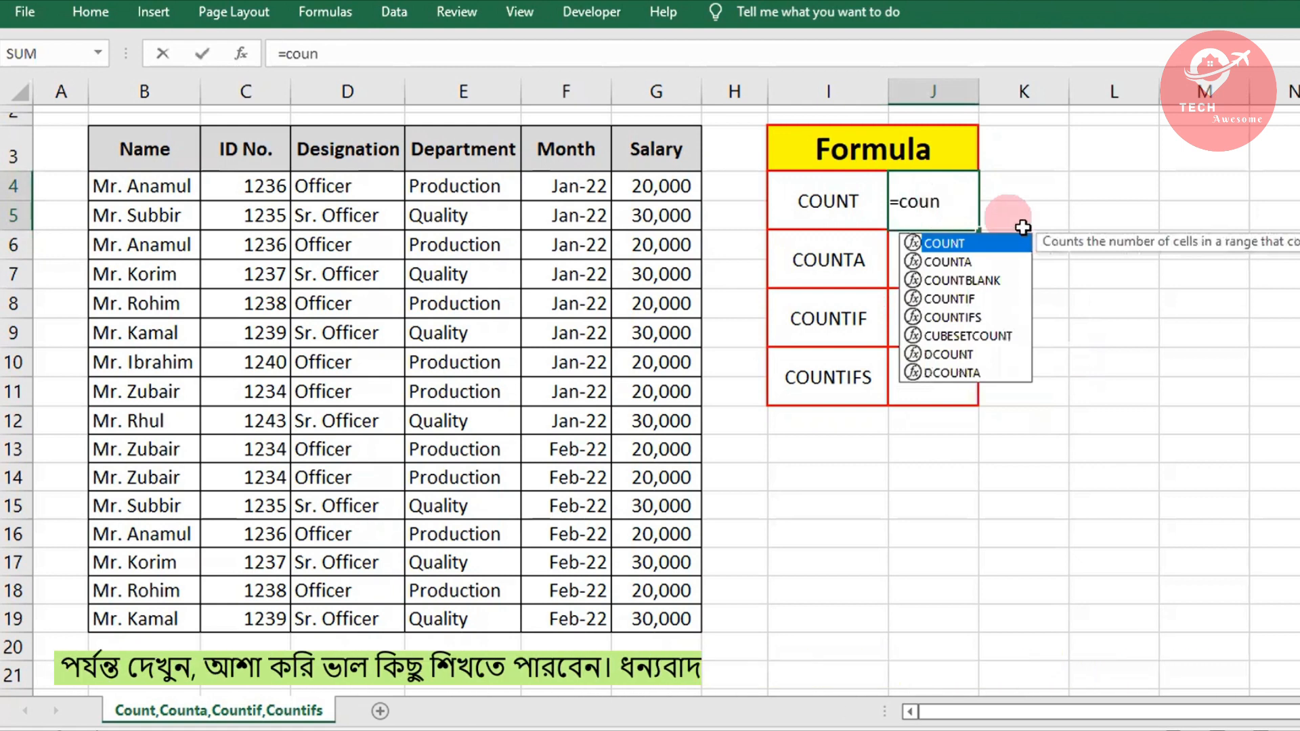
pyautogui.doubleClick(941, 245)
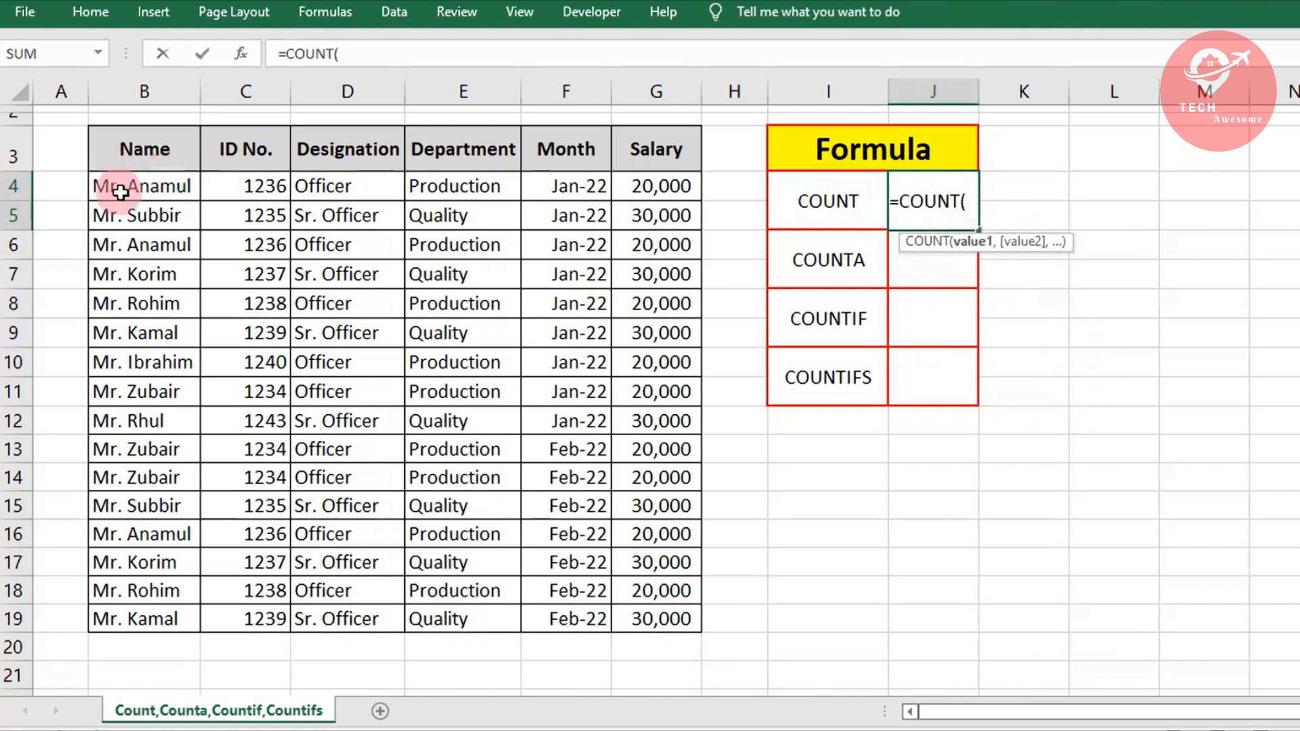
pyautogui.moveTo(116, 184); pyautogui.dragTo(644, 192)
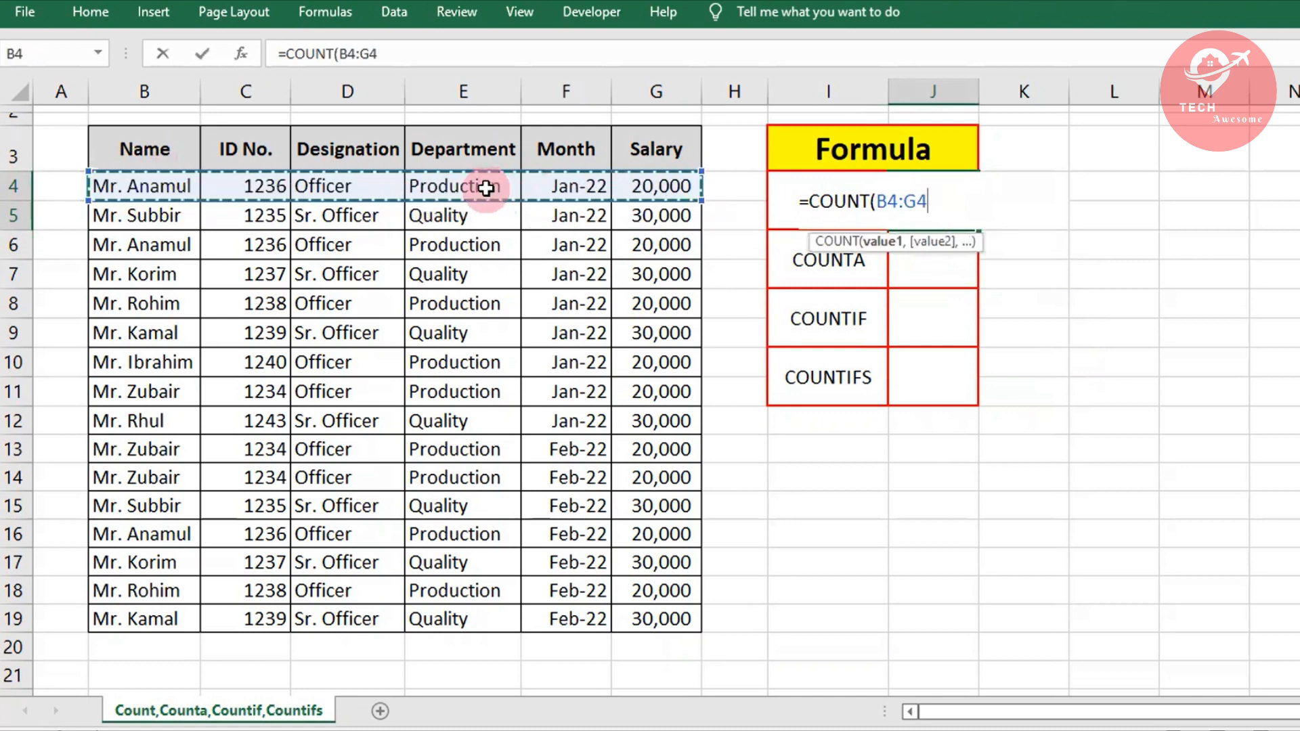
pyautogui.press('Return')
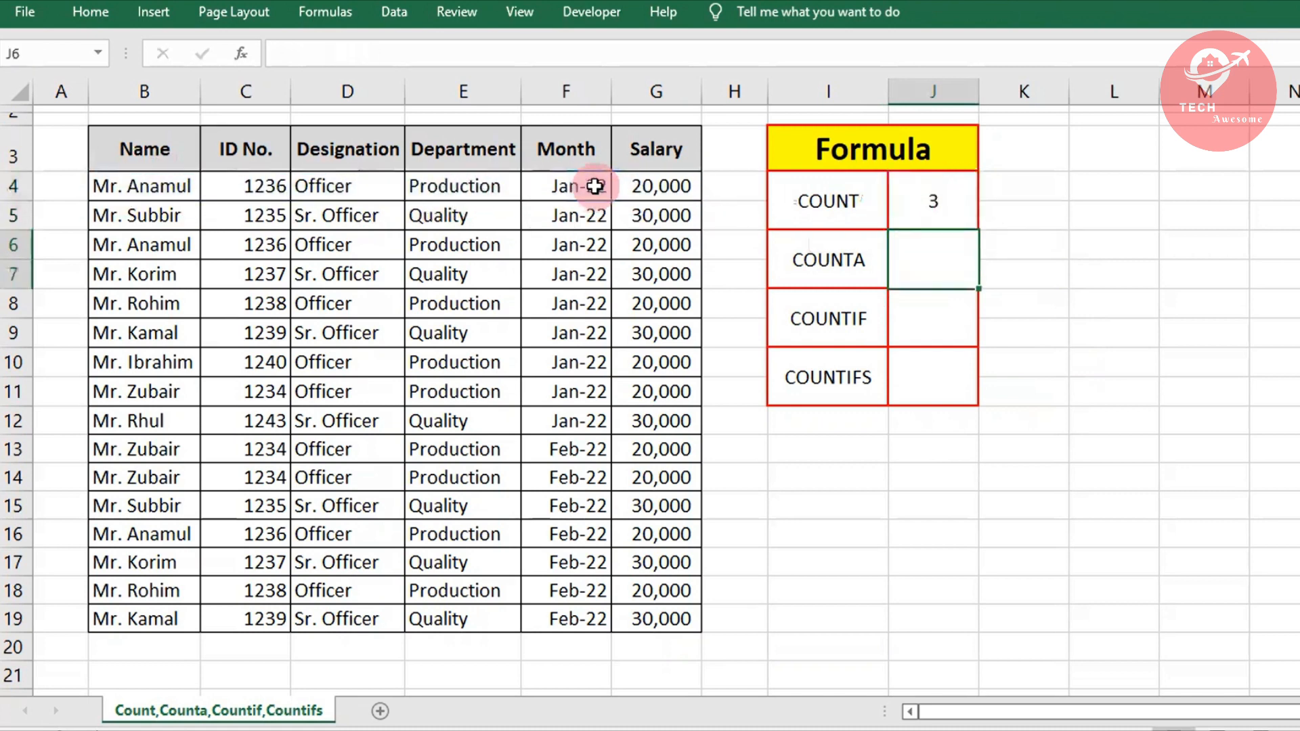
# Step: Compare the COUNT formula in J4 with each cell of the first record, from Name to Salary
pyautogui.click(942, 205)
pyautogui.click(844, 212)
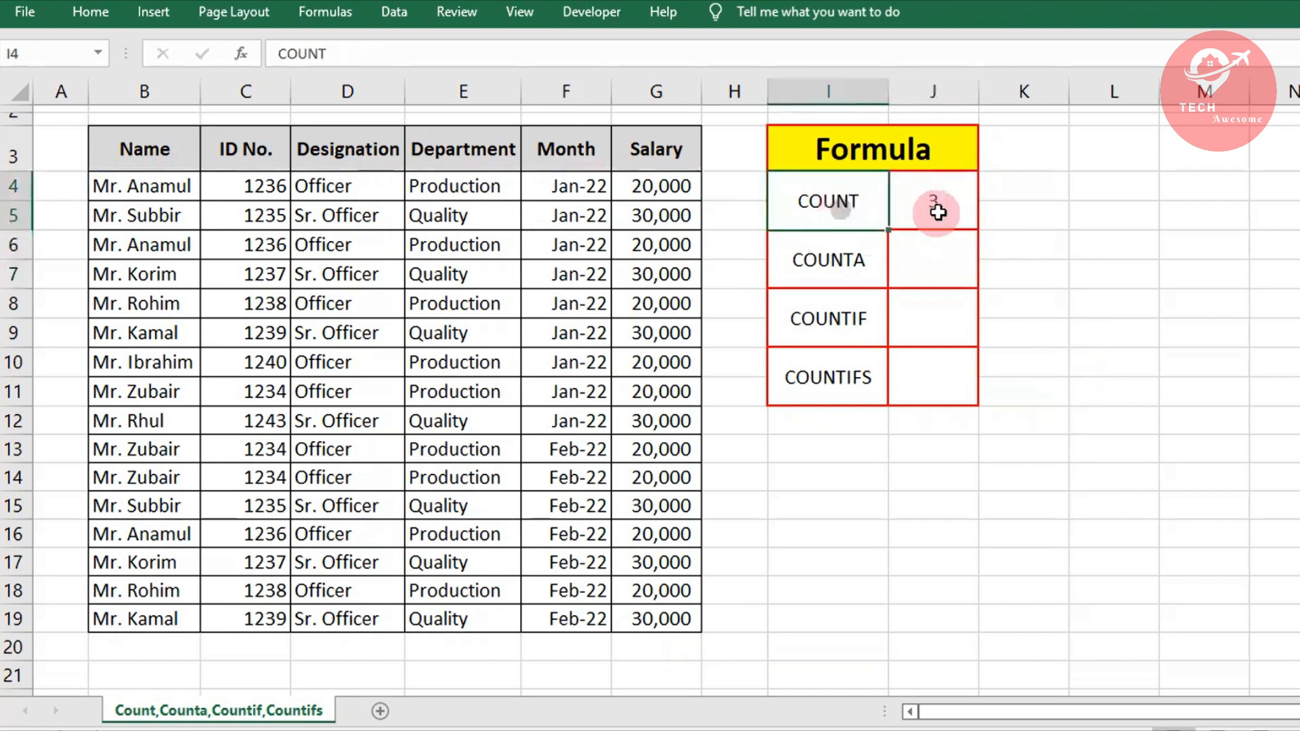
pyautogui.click(929, 205)
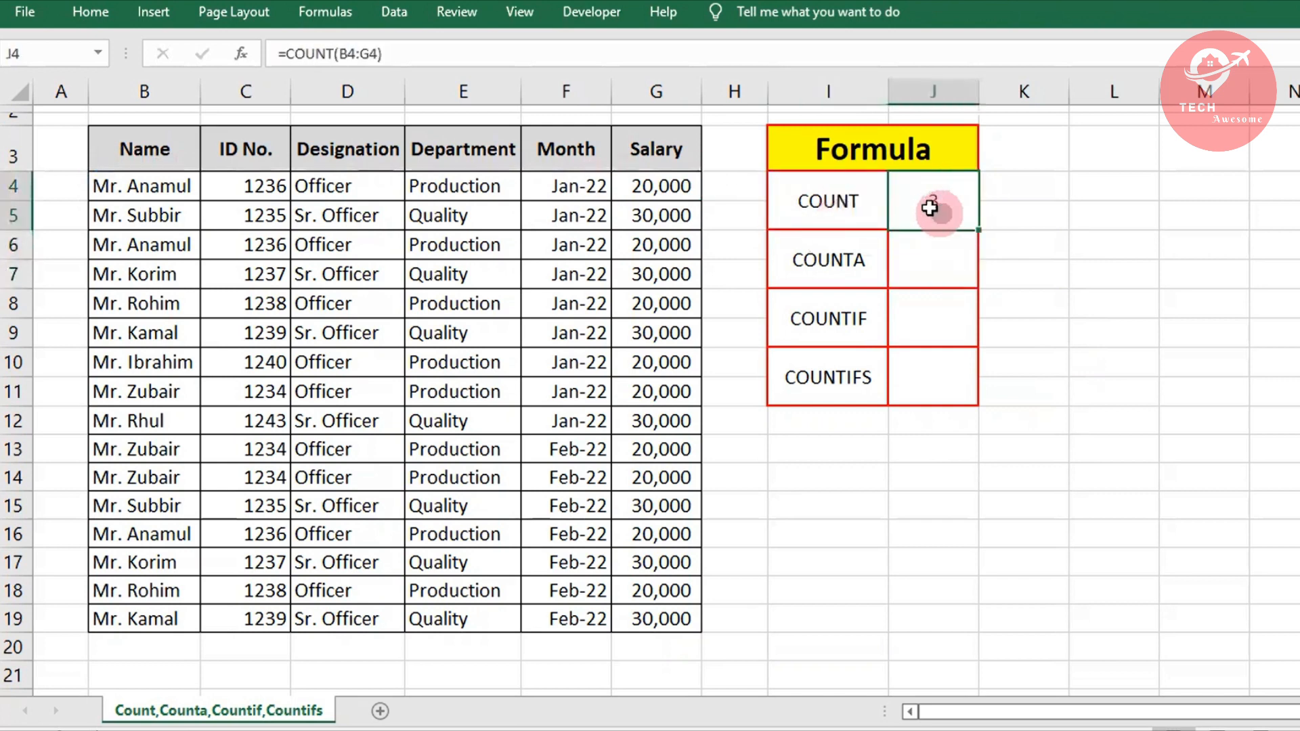
pyautogui.moveTo(145, 192); pyautogui.dragTo(633, 183)
pyautogui.click(170, 187)
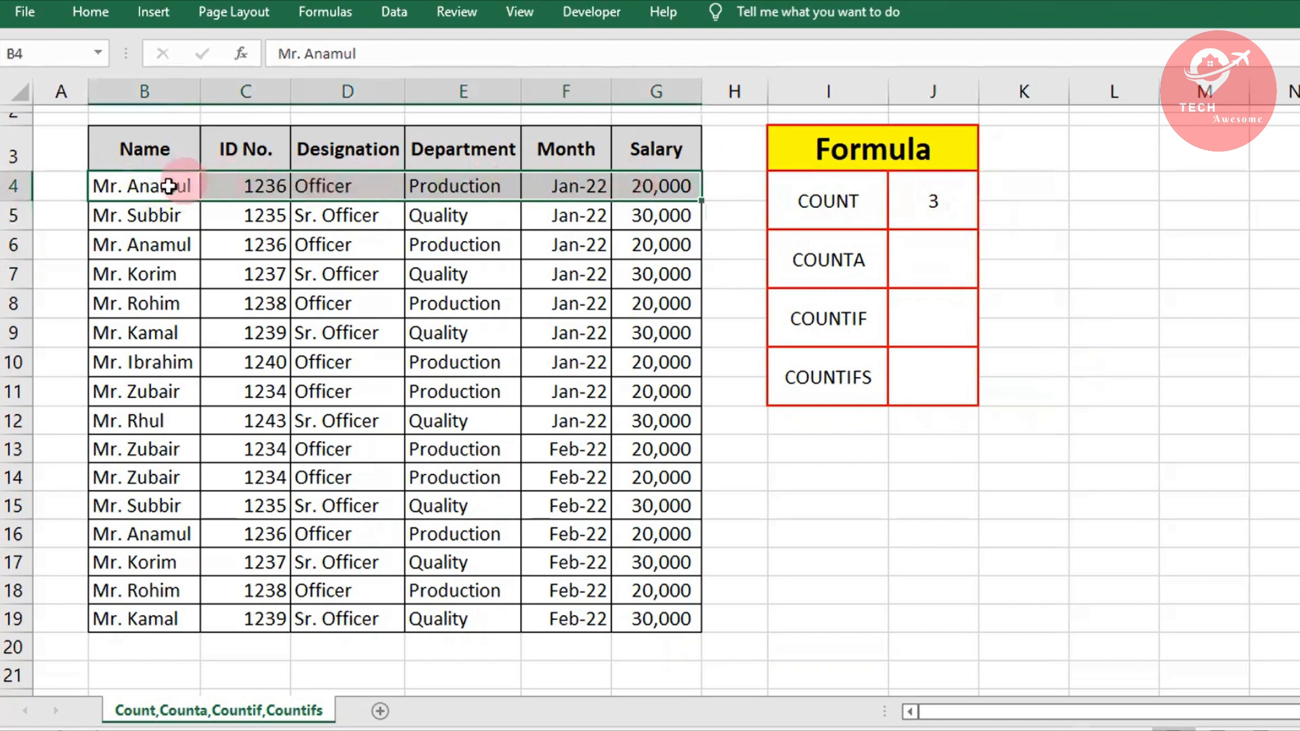
pyautogui.click(279, 189)
pyautogui.click(341, 186)
pyautogui.click(484, 188)
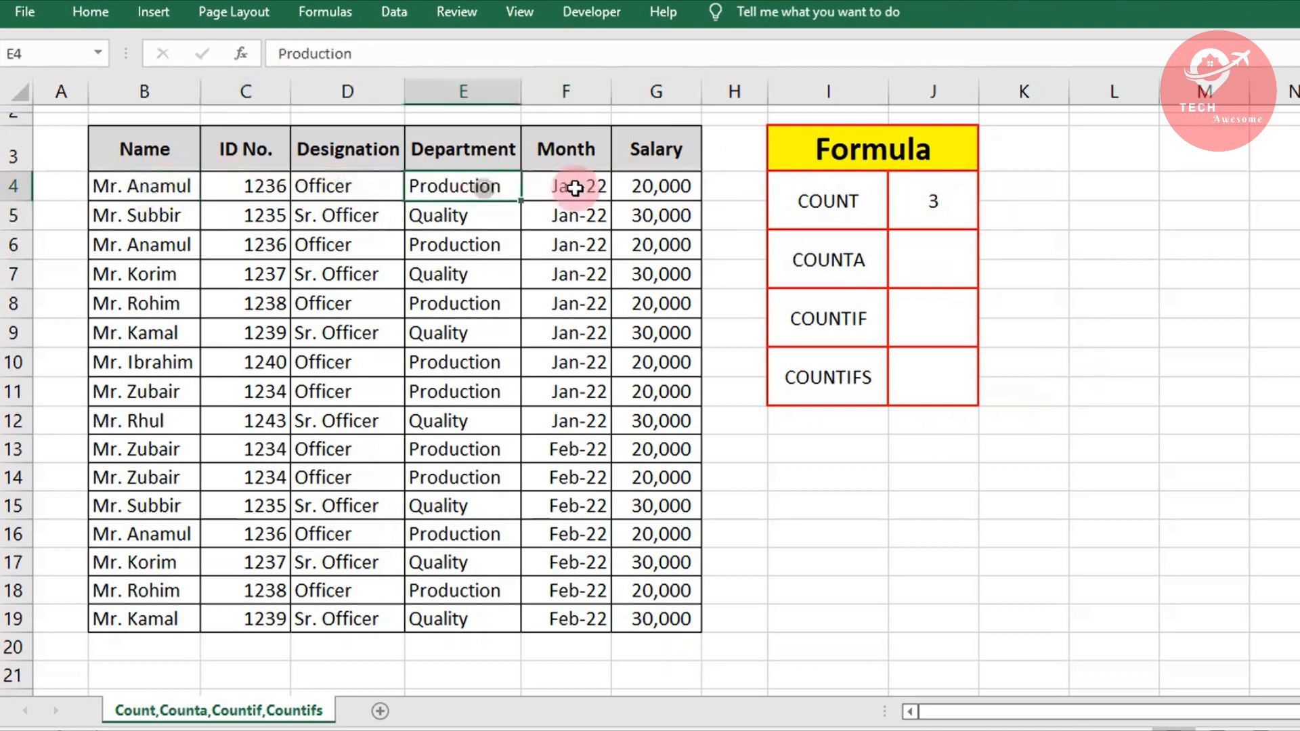
pyautogui.click(572, 185)
pyautogui.moveTo(667, 185); pyautogui.dragTo(130, 182)
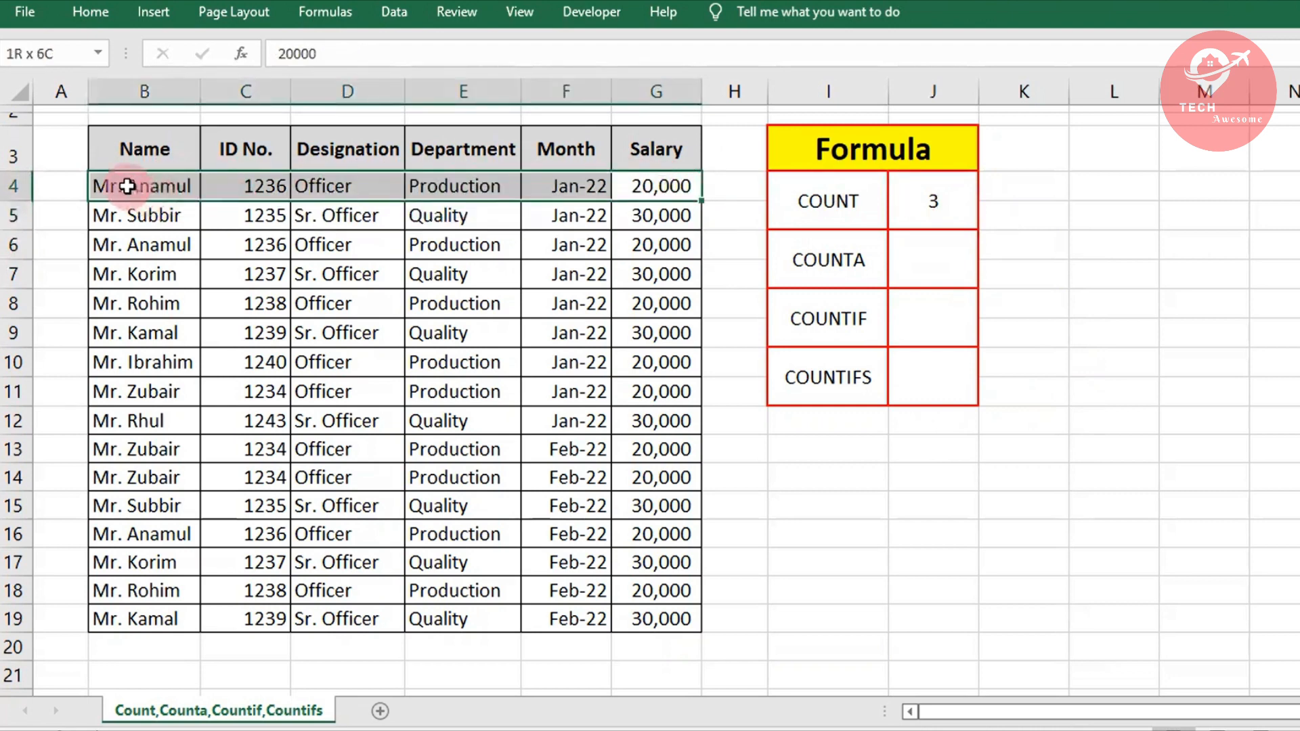
pyautogui.click(934, 202)
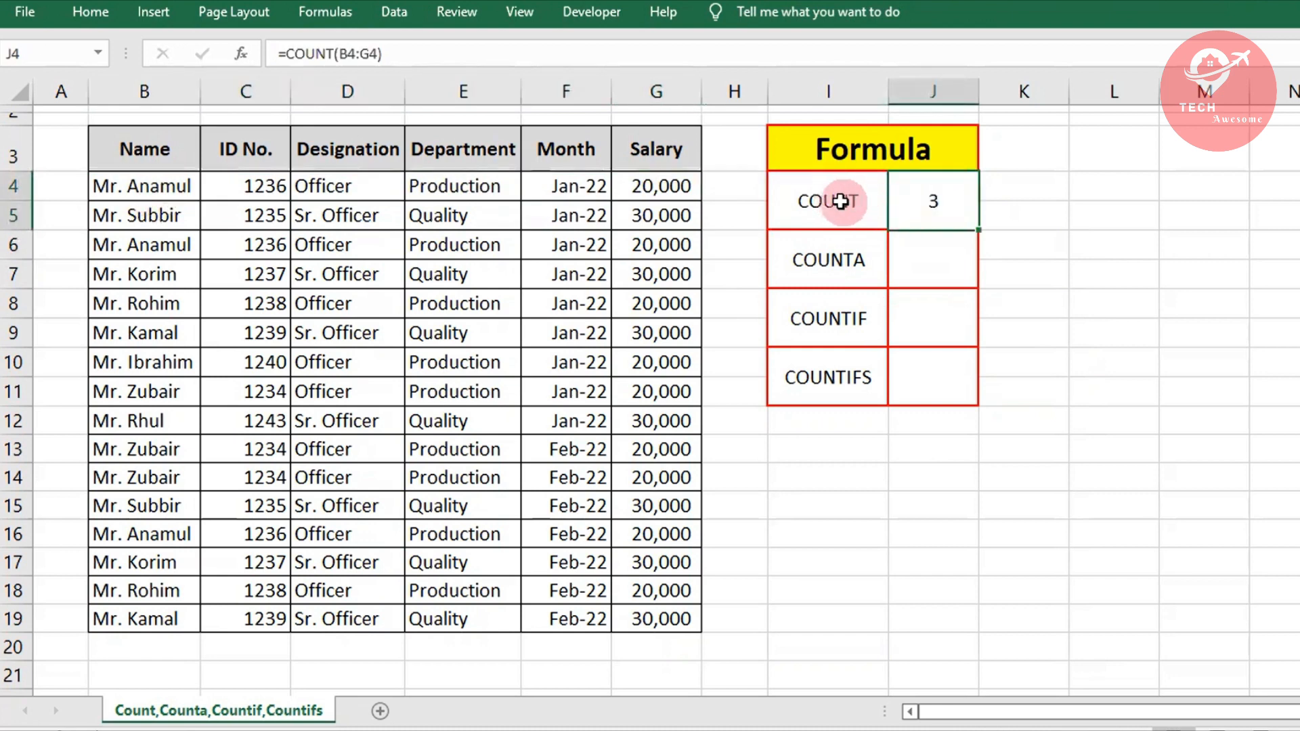
pyautogui.doubleClick(950, 200)
pyautogui.press('Return')
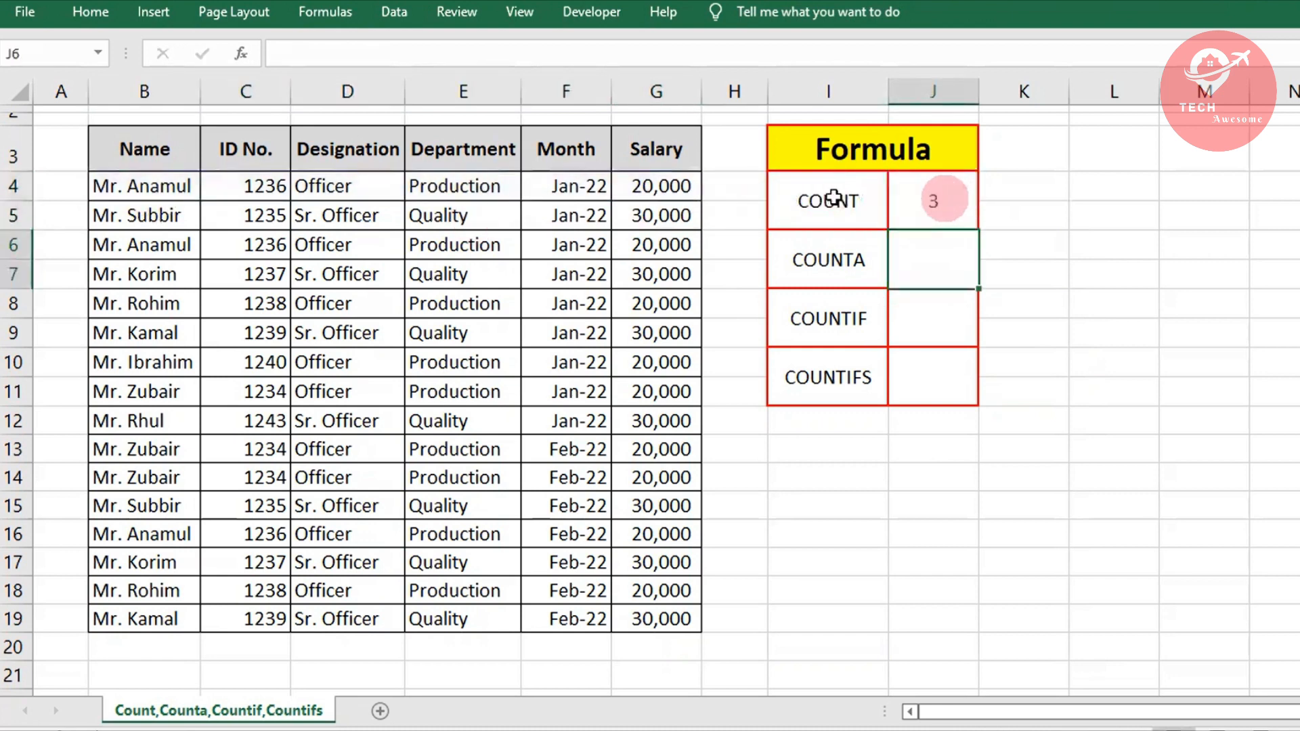
# Step: Check the ID No., Month and Salary cells of row 4, including the stored date, against the COUNT formula
pyautogui.click(669, 179)
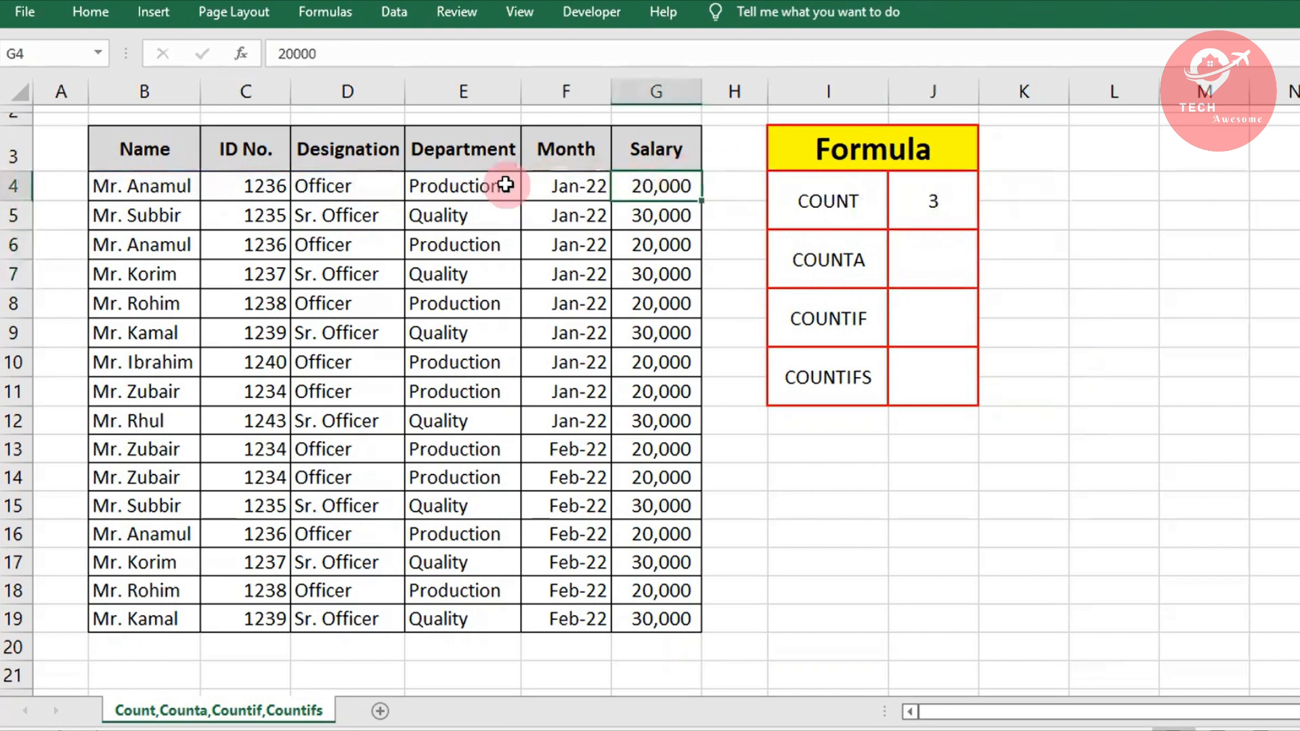
pyautogui.click(919, 203)
pyautogui.click(261, 187)
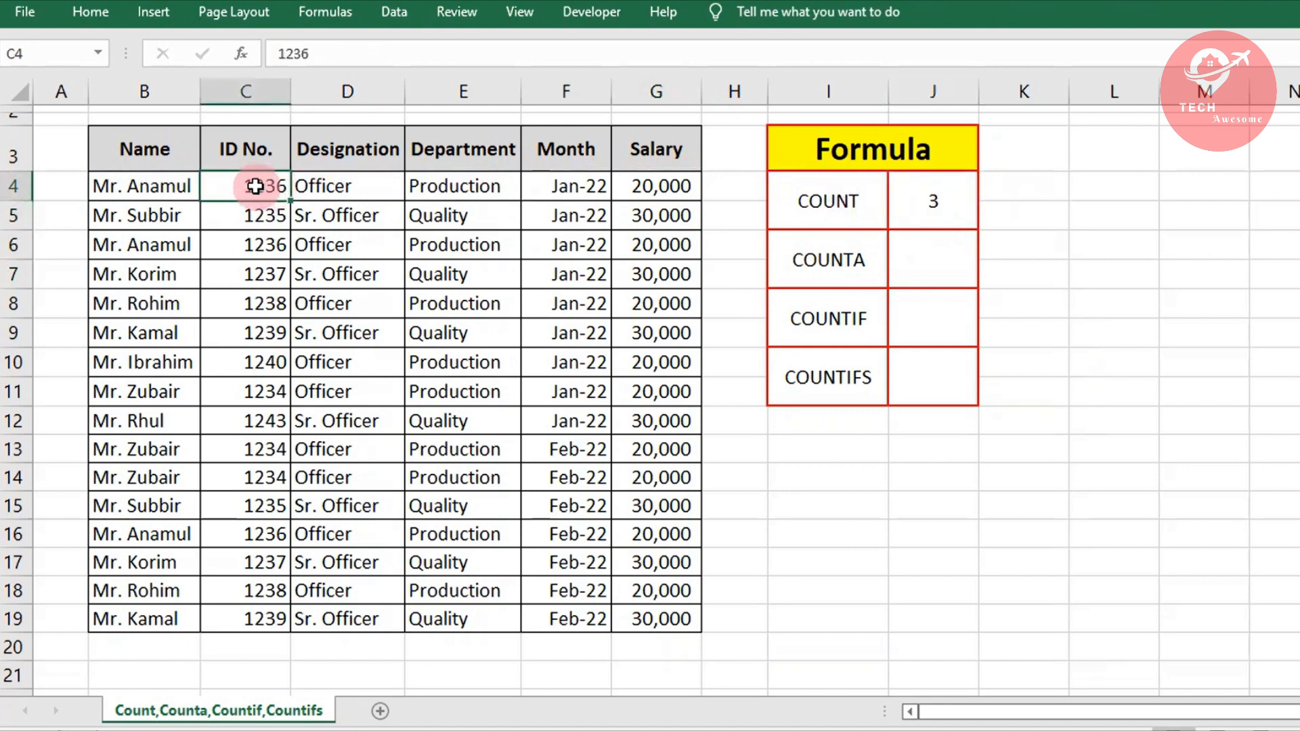
pyautogui.click(584, 184)
pyautogui.click(429, 53)
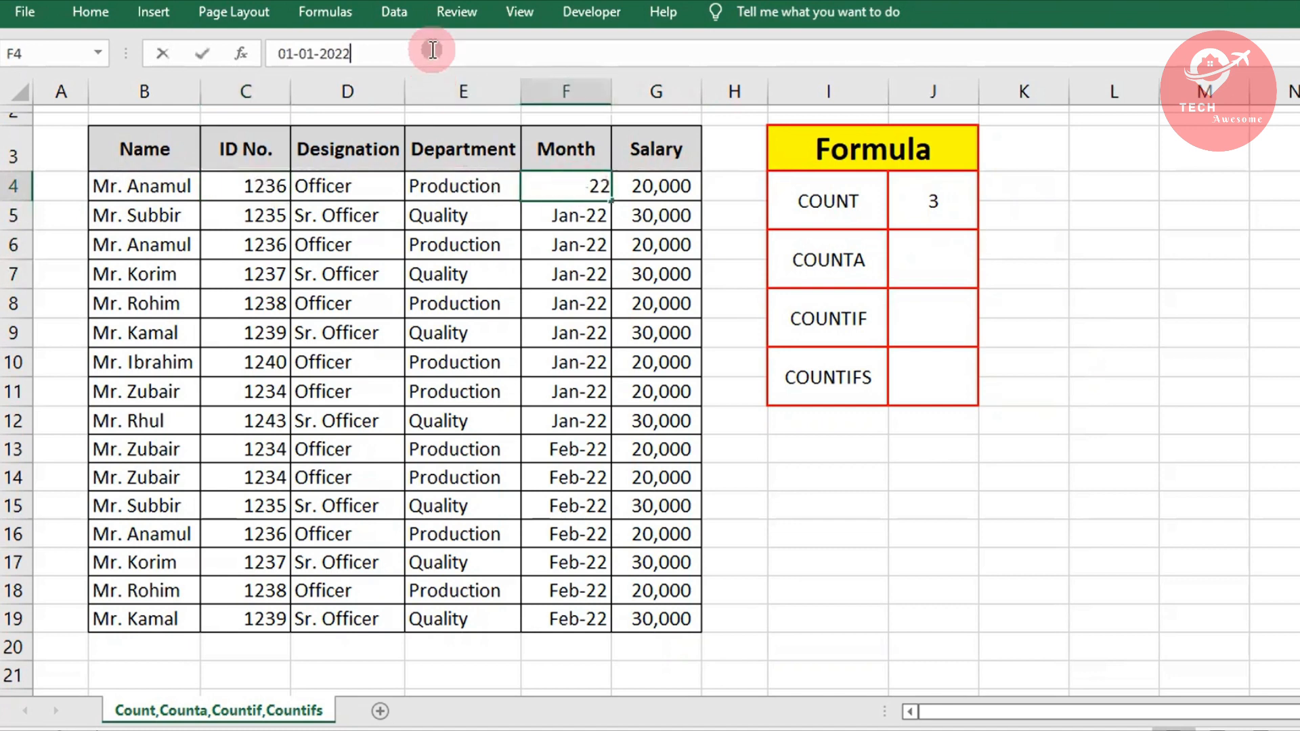
pyautogui.press('Return')
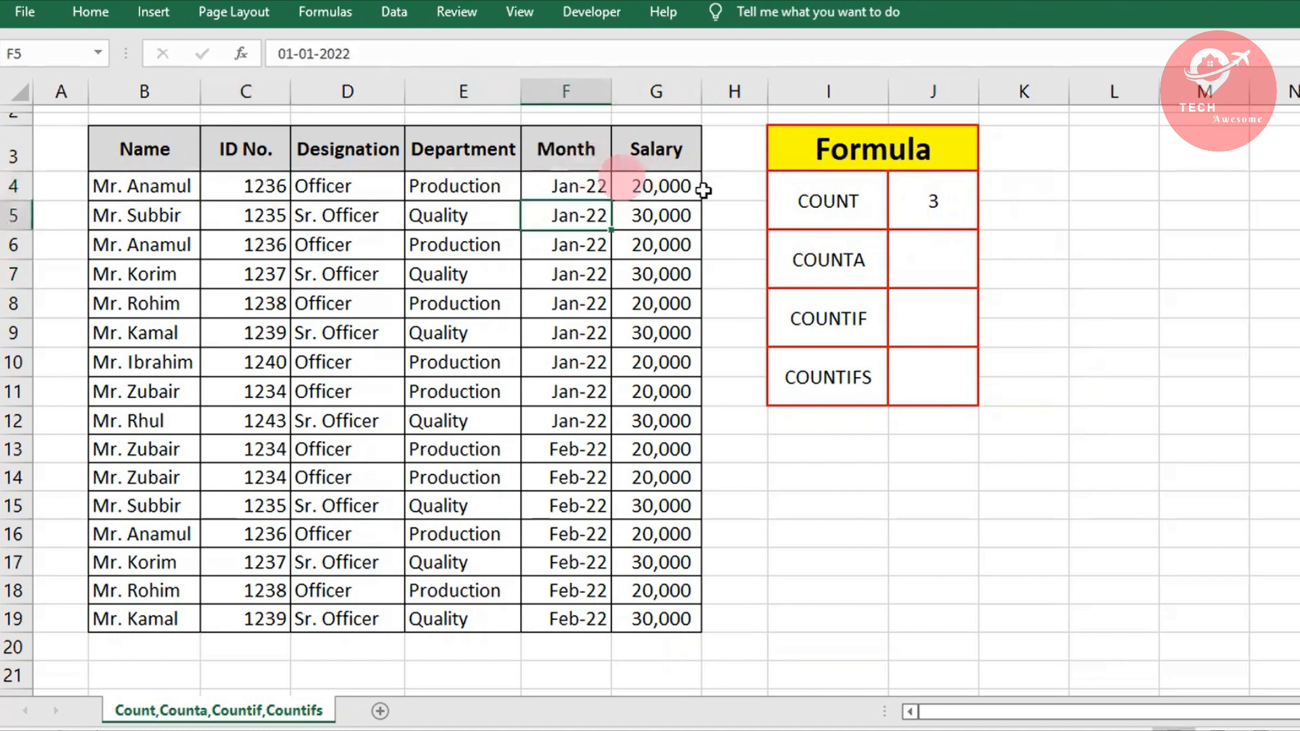
pyautogui.click(636, 184)
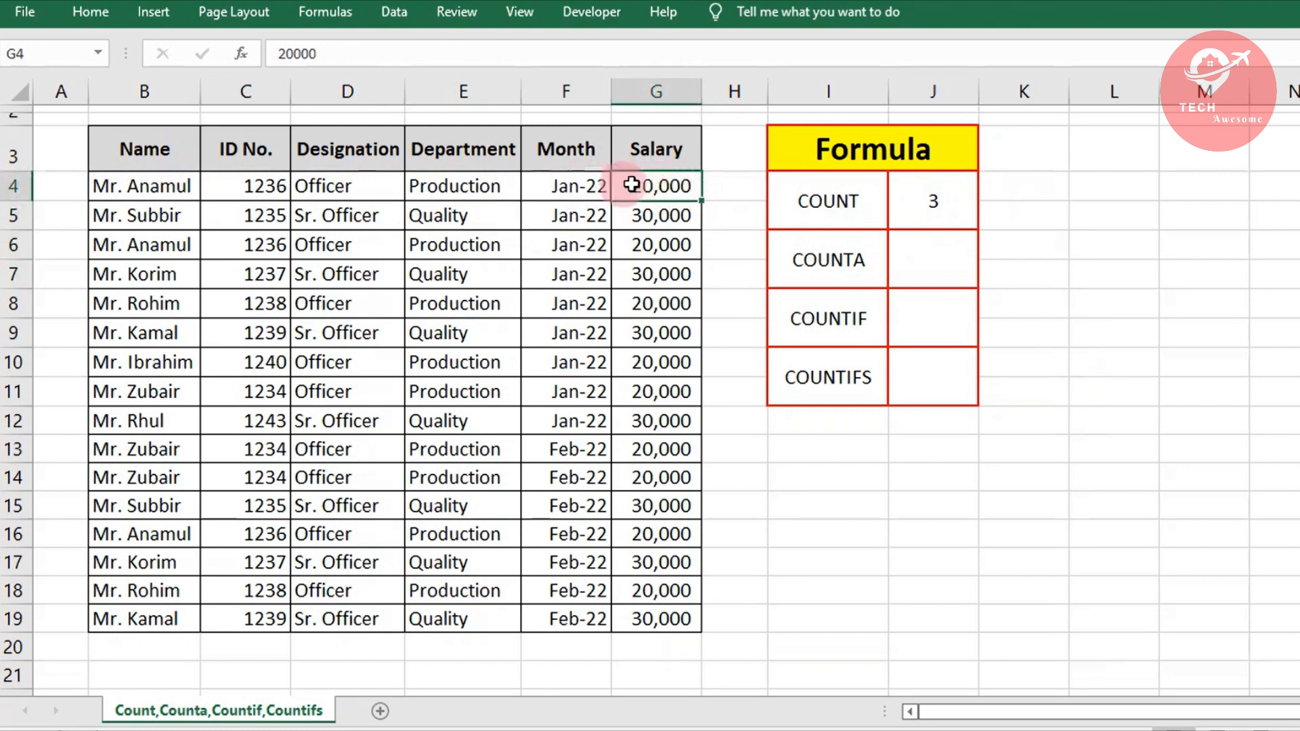
pyautogui.click(941, 204)
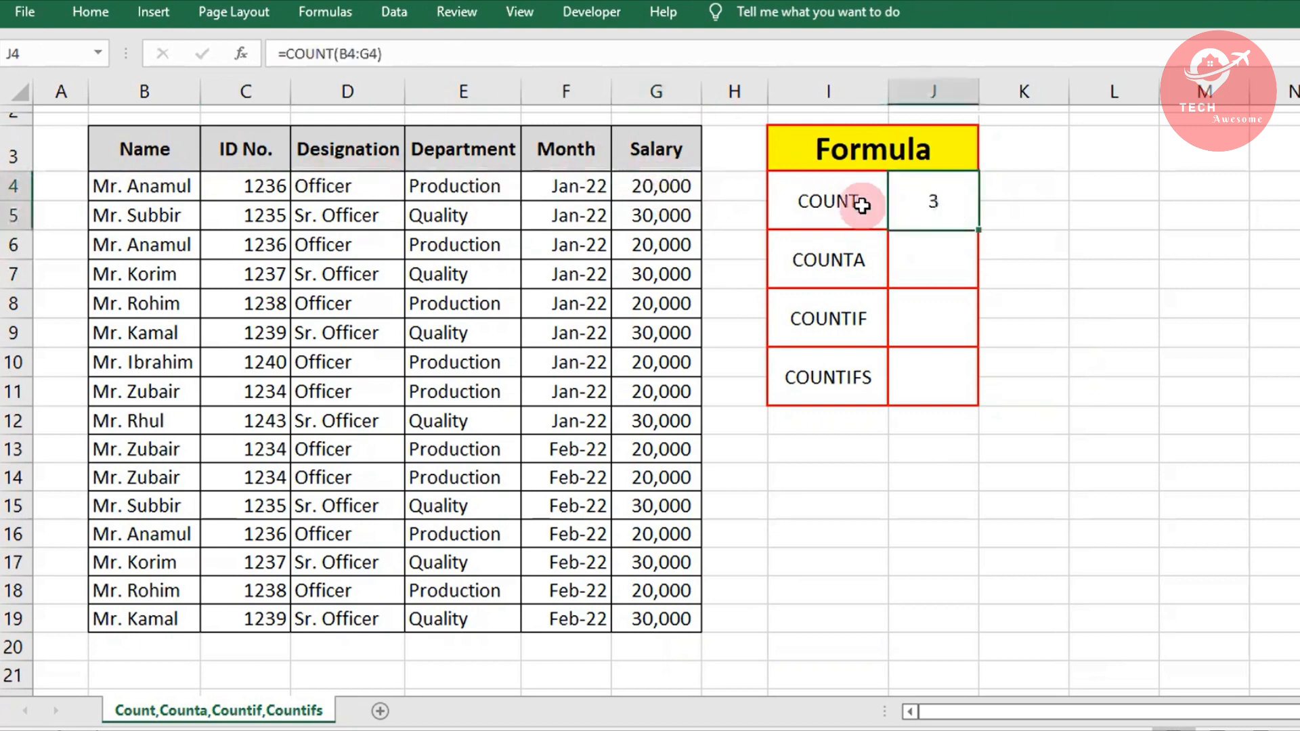
# Step: Test the COUNT formula by replacing the department in E4 with 12, and undo the replacement
pyautogui.click(448, 187)
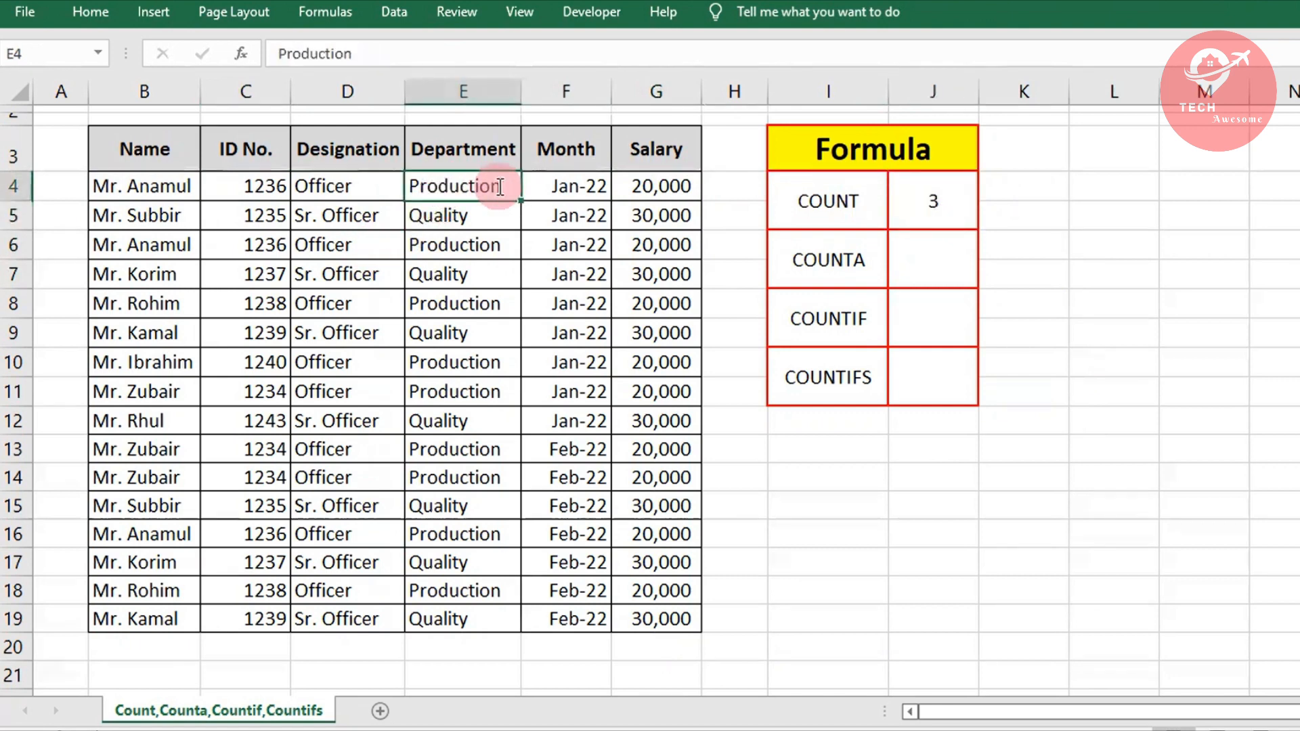
pyautogui.write('12')
pyautogui.press('Return')
pyautogui.click(962, 217)
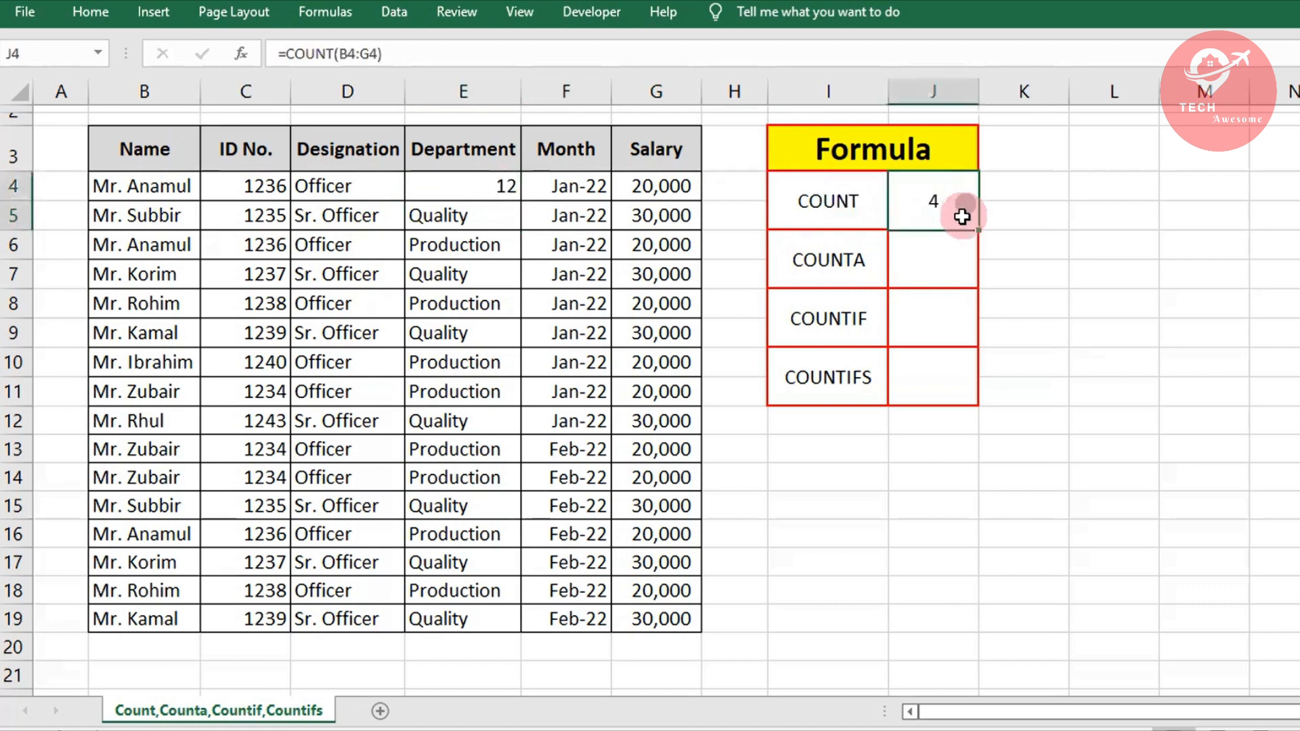
pyautogui.hotkey('ctrl', 'z')
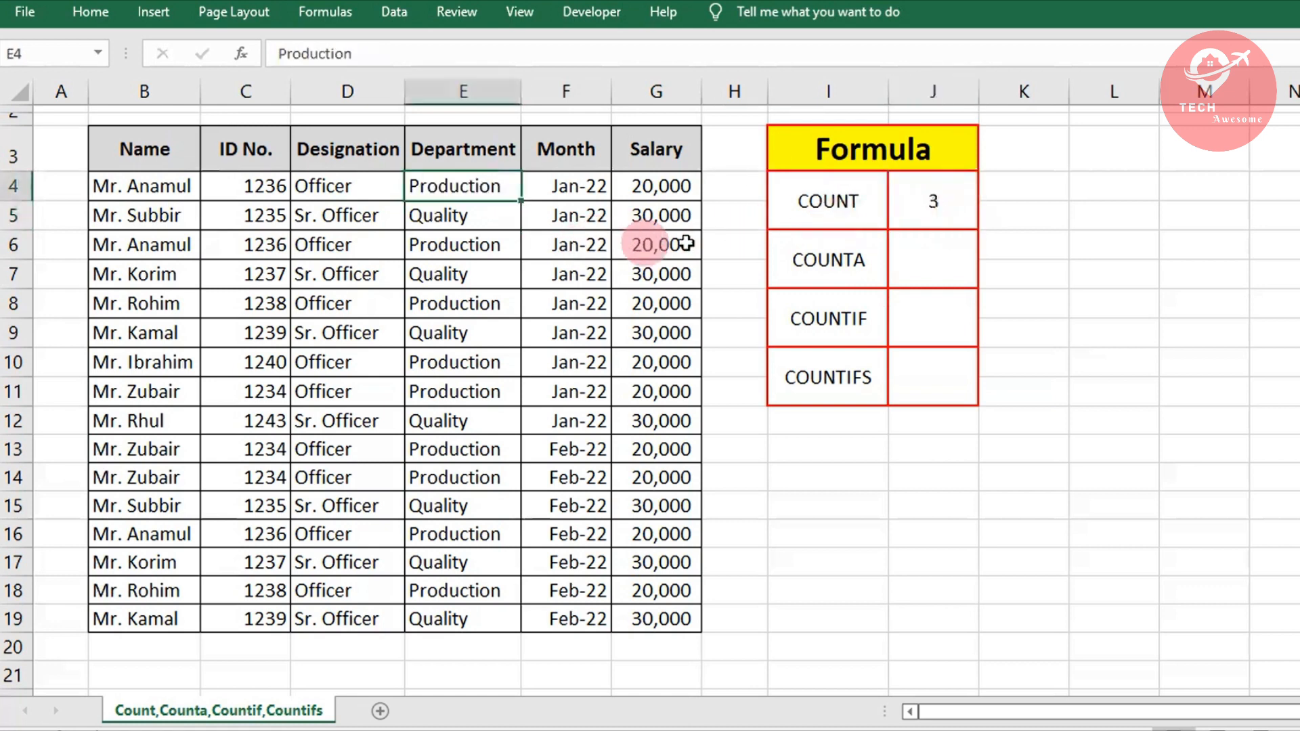
# Step: Enter a COUNTA formula over B4:G4 in cell J6, beside the COUNTA label
pyautogui.click(939, 268)
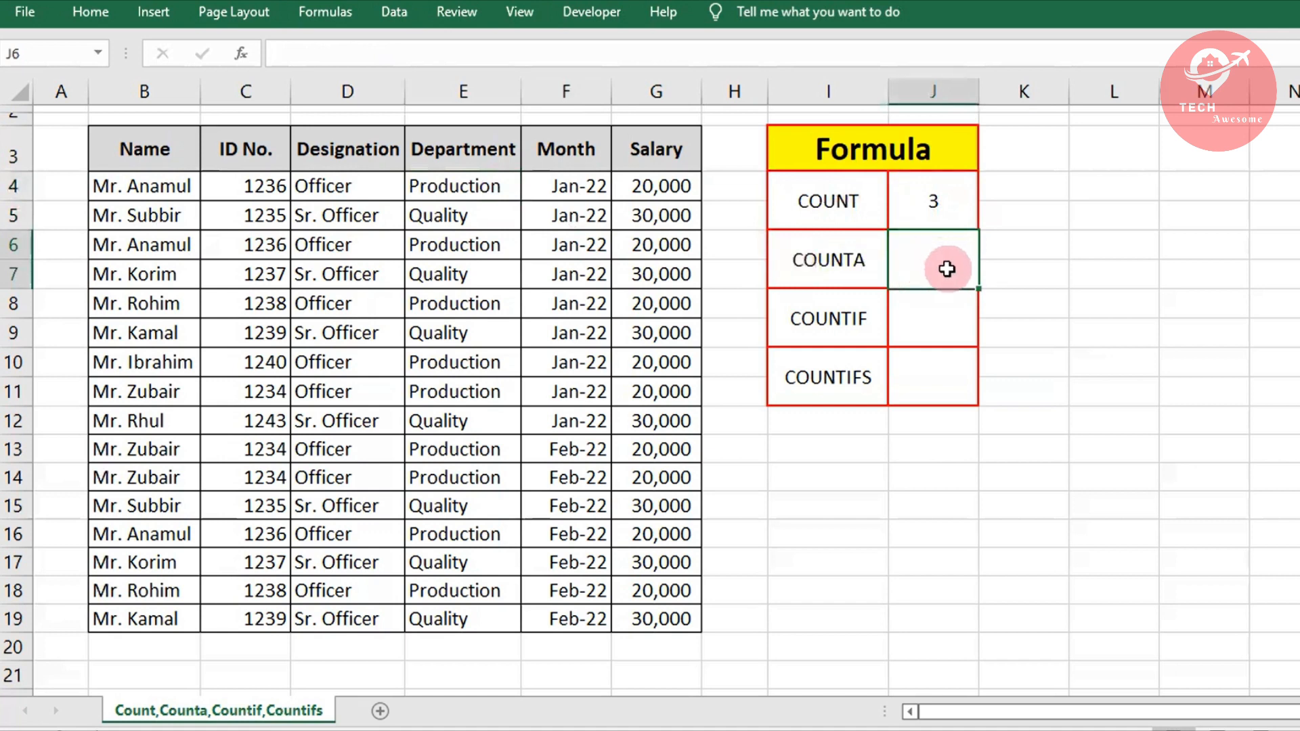
pyautogui.write('=coun')
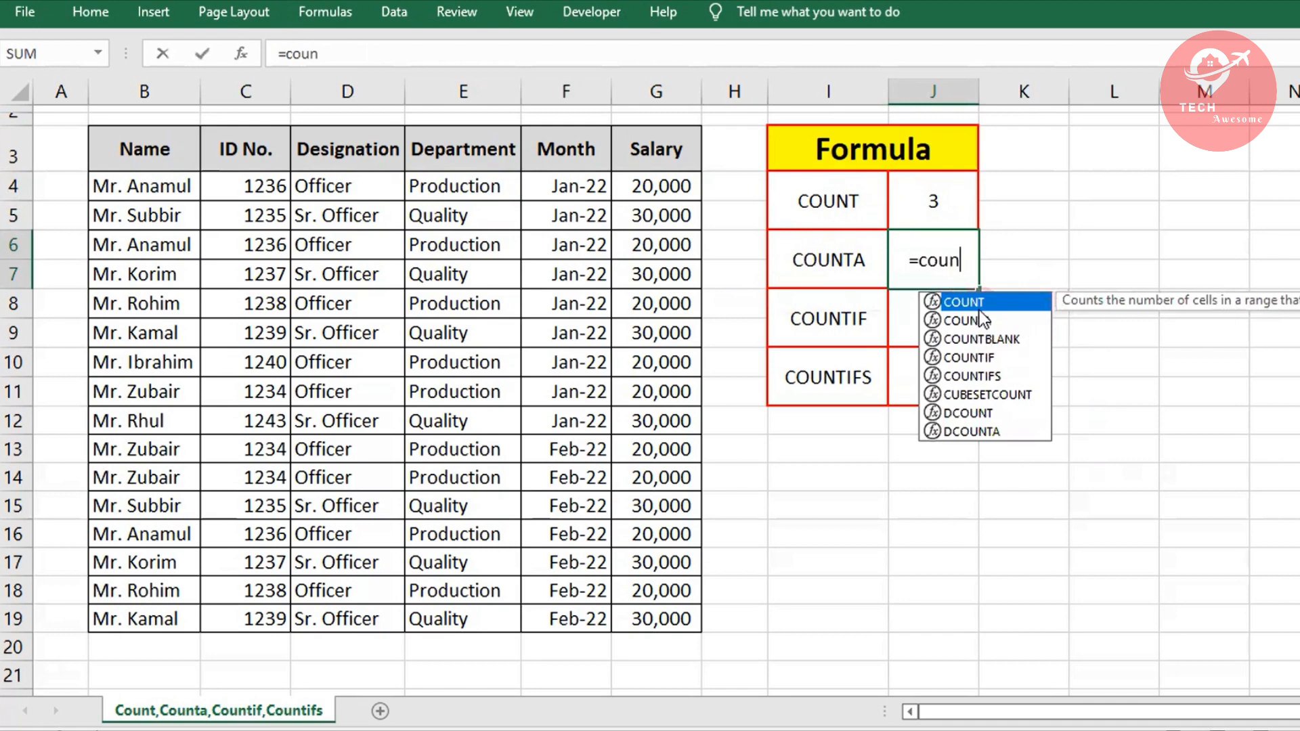
pyautogui.doubleClick(982, 319)
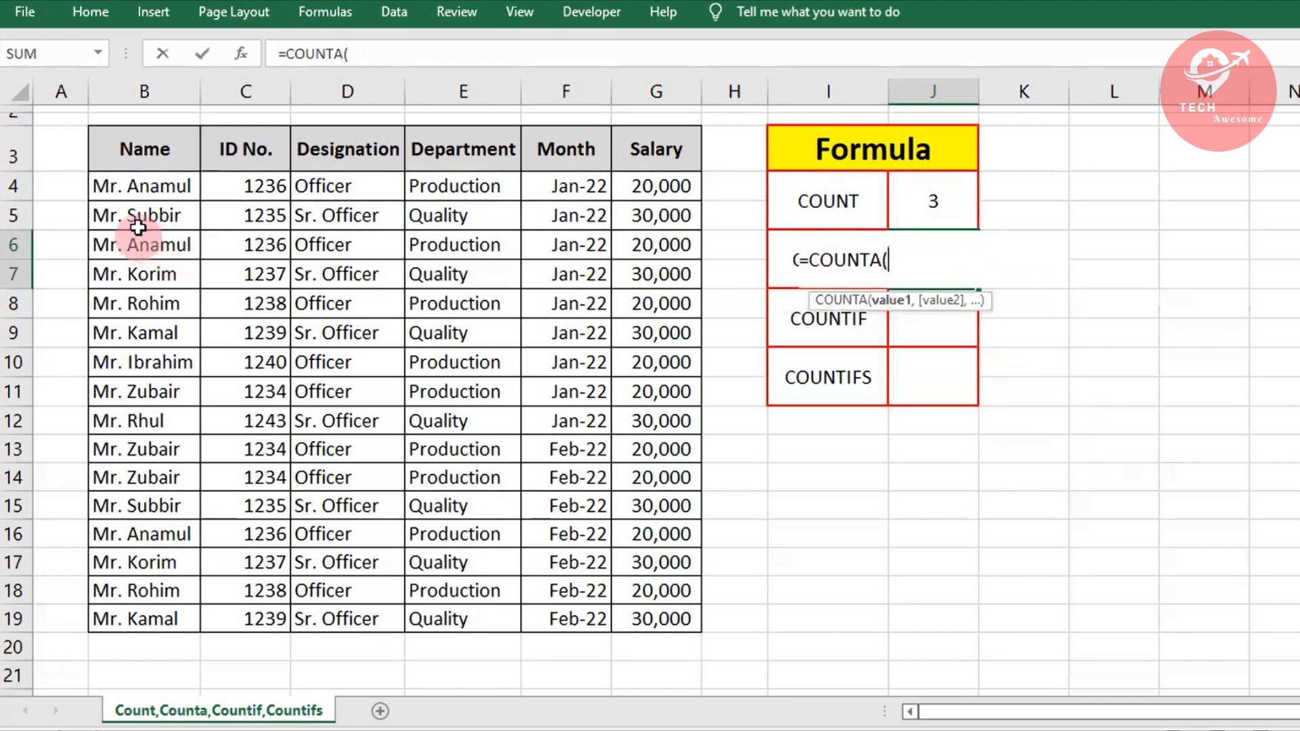
pyautogui.moveTo(139, 187); pyautogui.dragTo(675, 197)
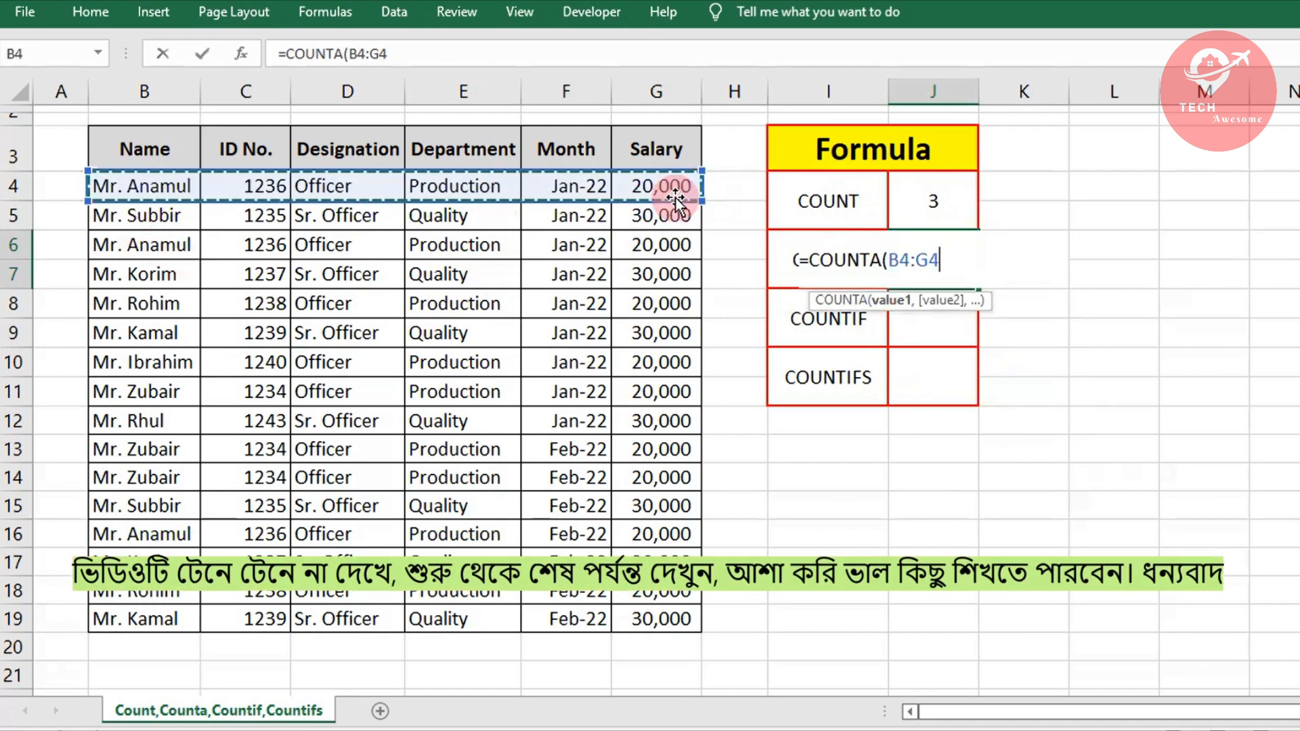
pyautogui.press('Return')
pyautogui.click(946, 271)
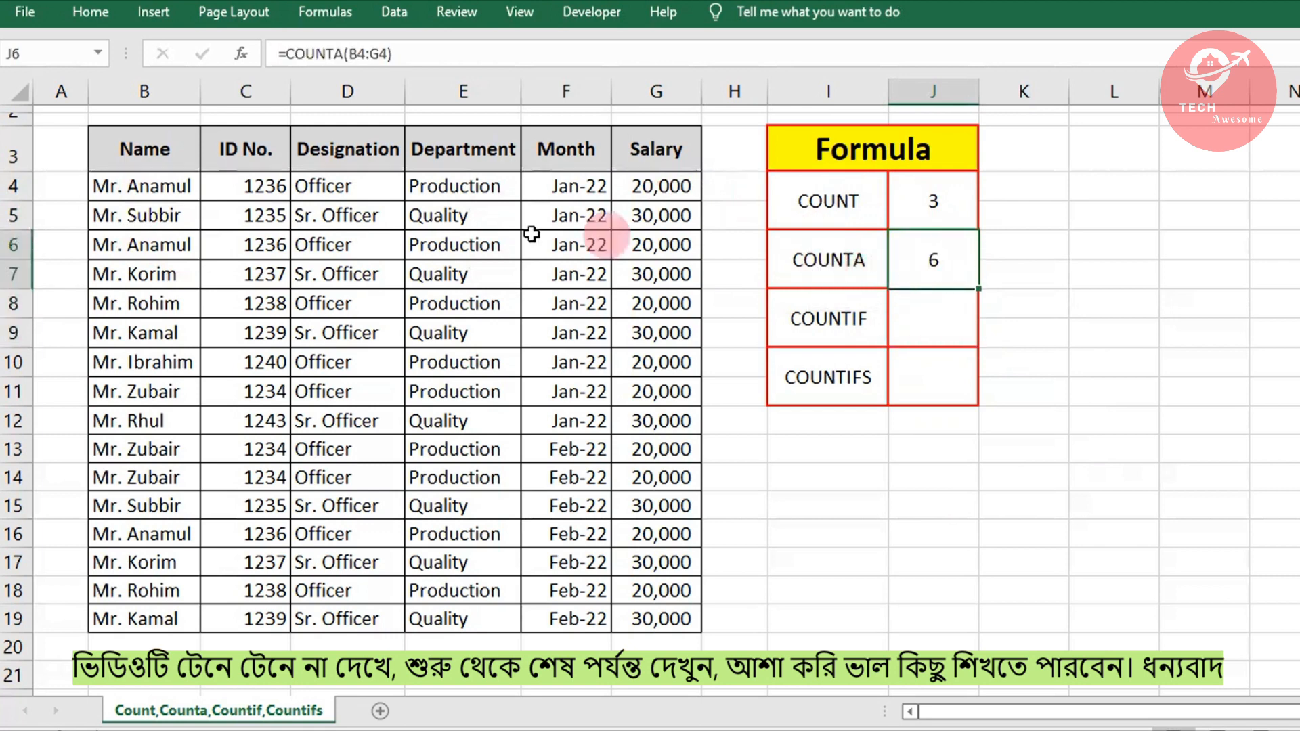
# Step: Compare the COUNTA formula in J6 with the text and number cells of the first record, from Name to Salary
pyautogui.click(158, 183)
pyautogui.moveTo(158, 183); pyautogui.dragTo(671, 183)
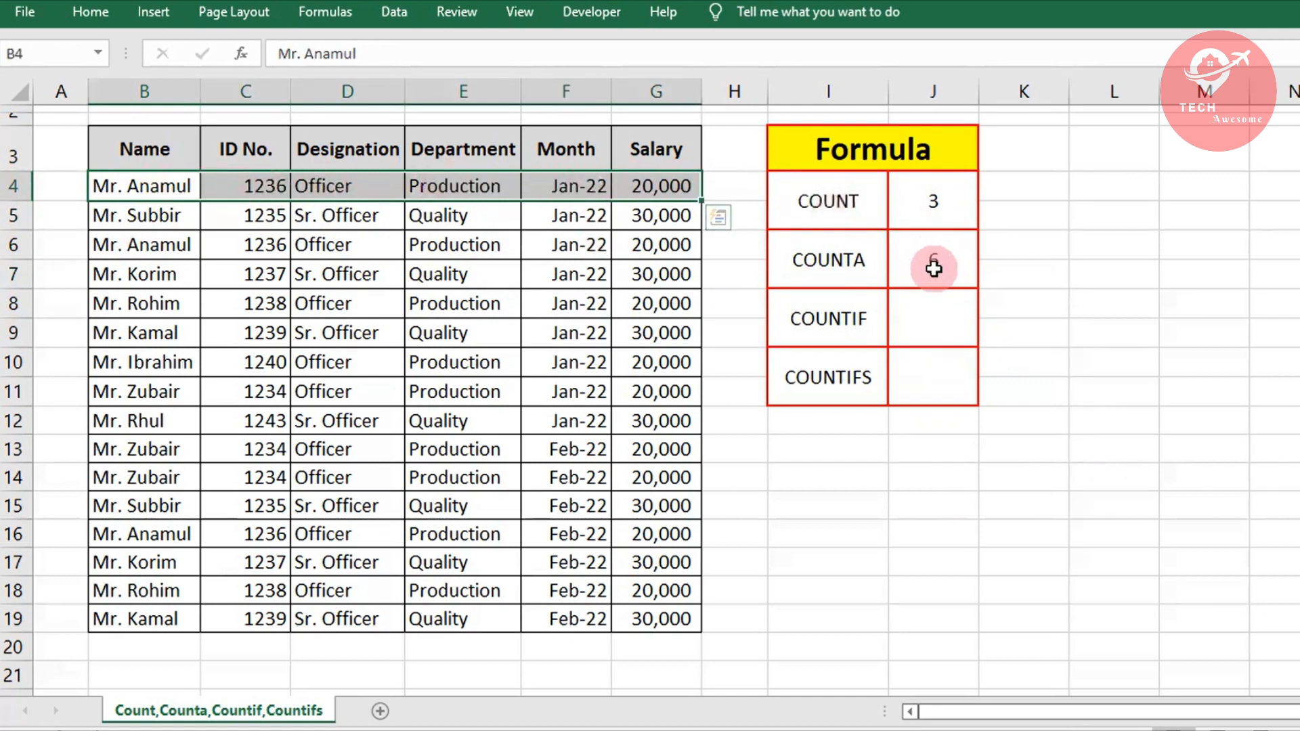
pyautogui.click(242, 192)
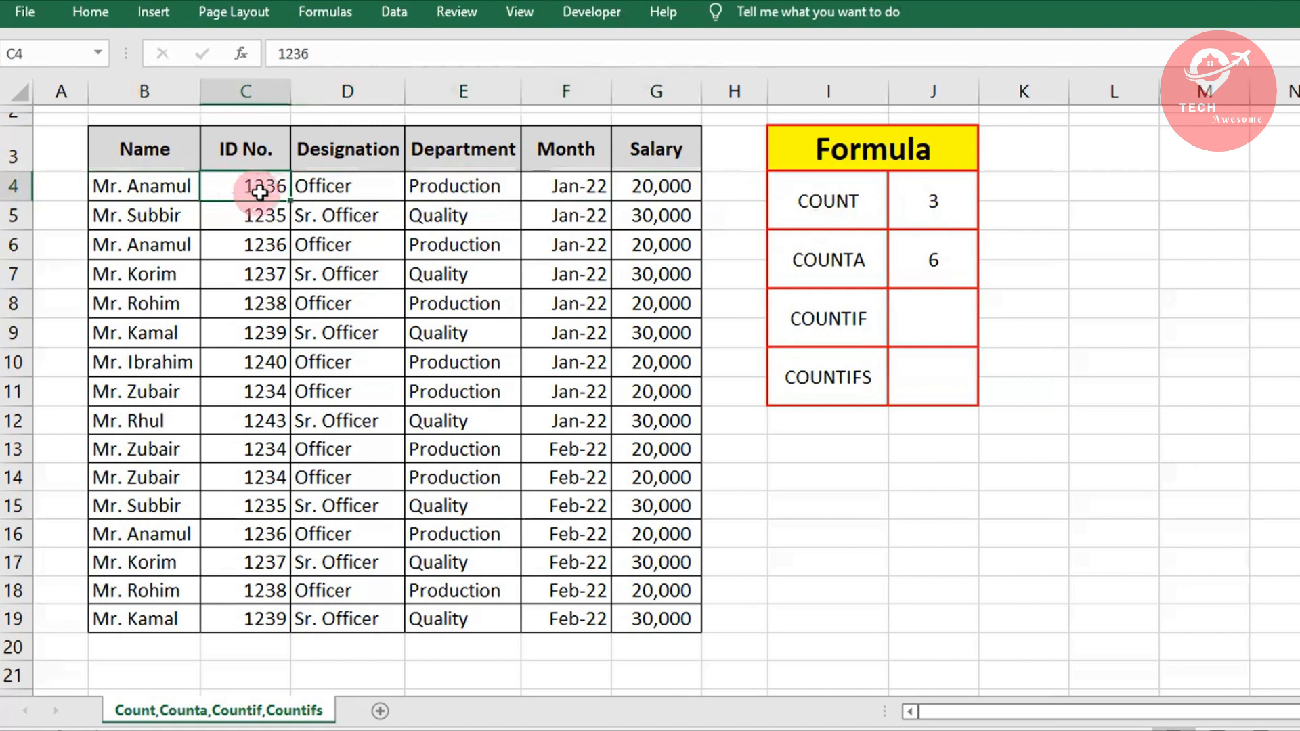
pyautogui.click(647, 186)
pyautogui.click(241, 192)
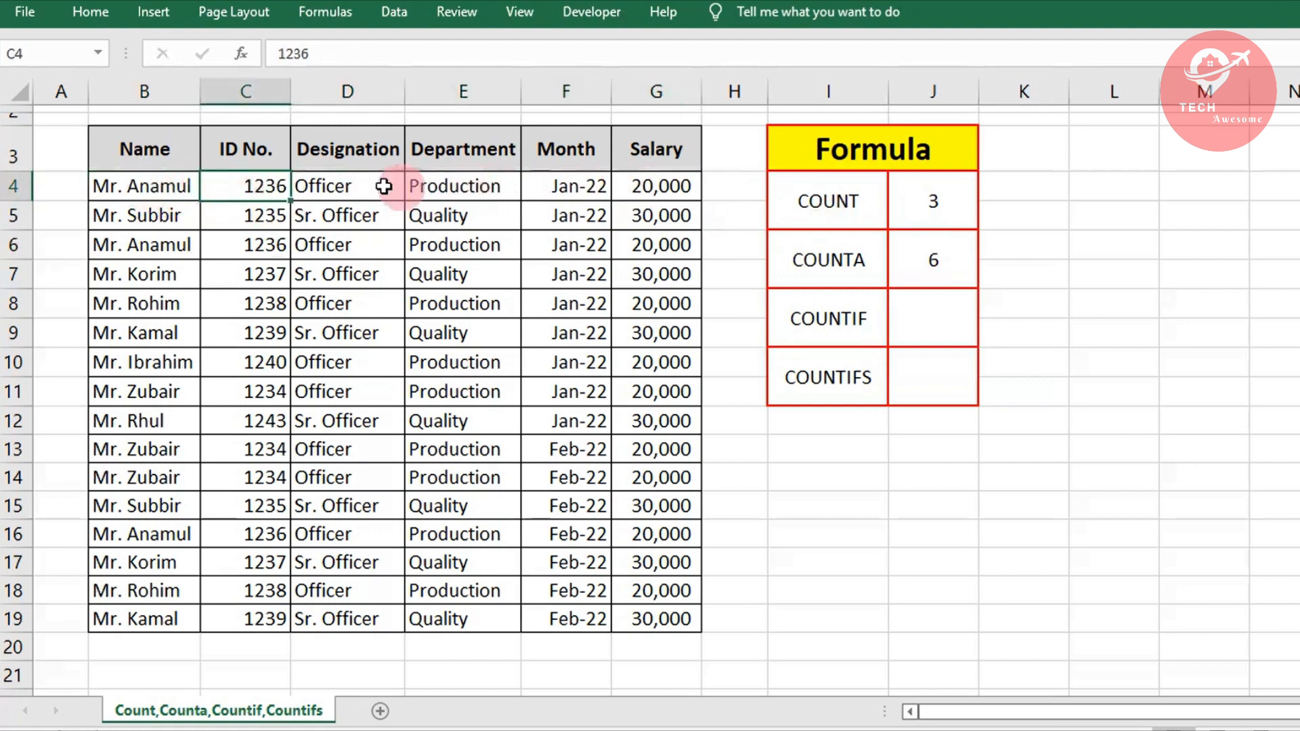
pyautogui.moveTo(473, 183); pyautogui.dragTo(359, 182)
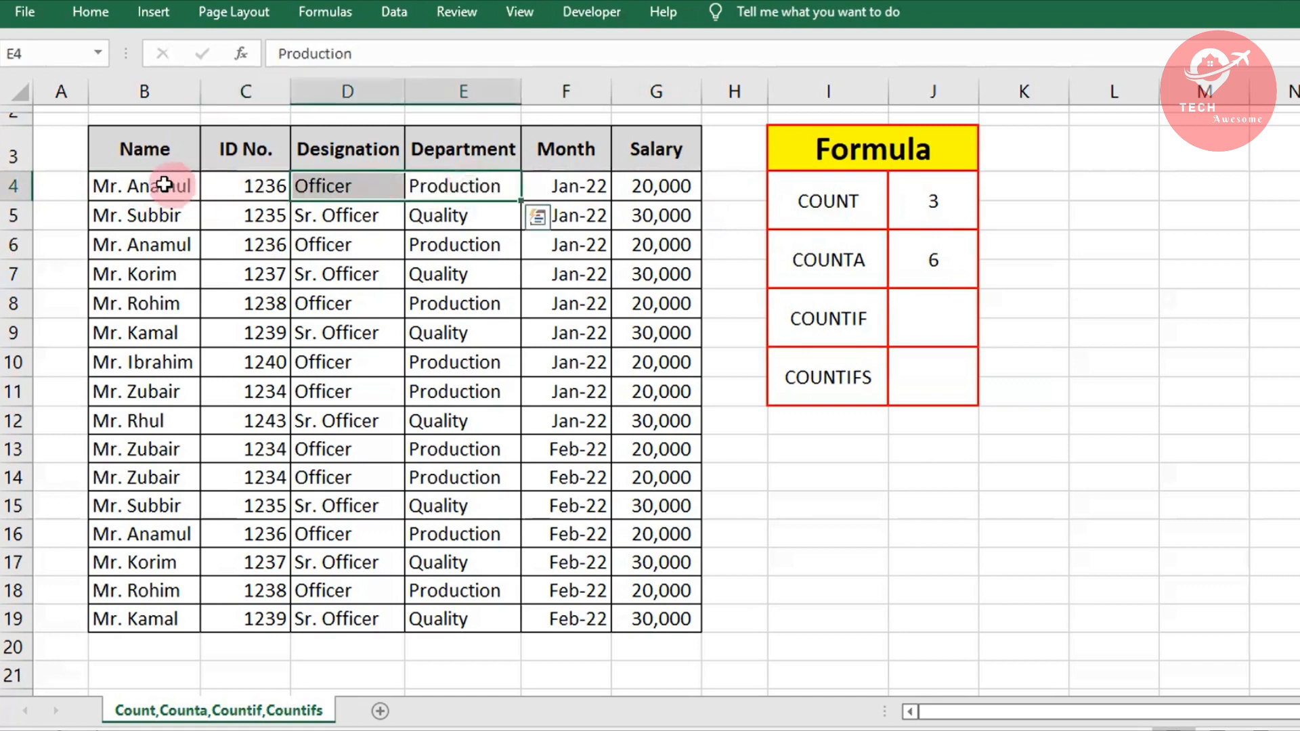
pyautogui.moveTo(165, 185); pyautogui.dragTo(255, 183)
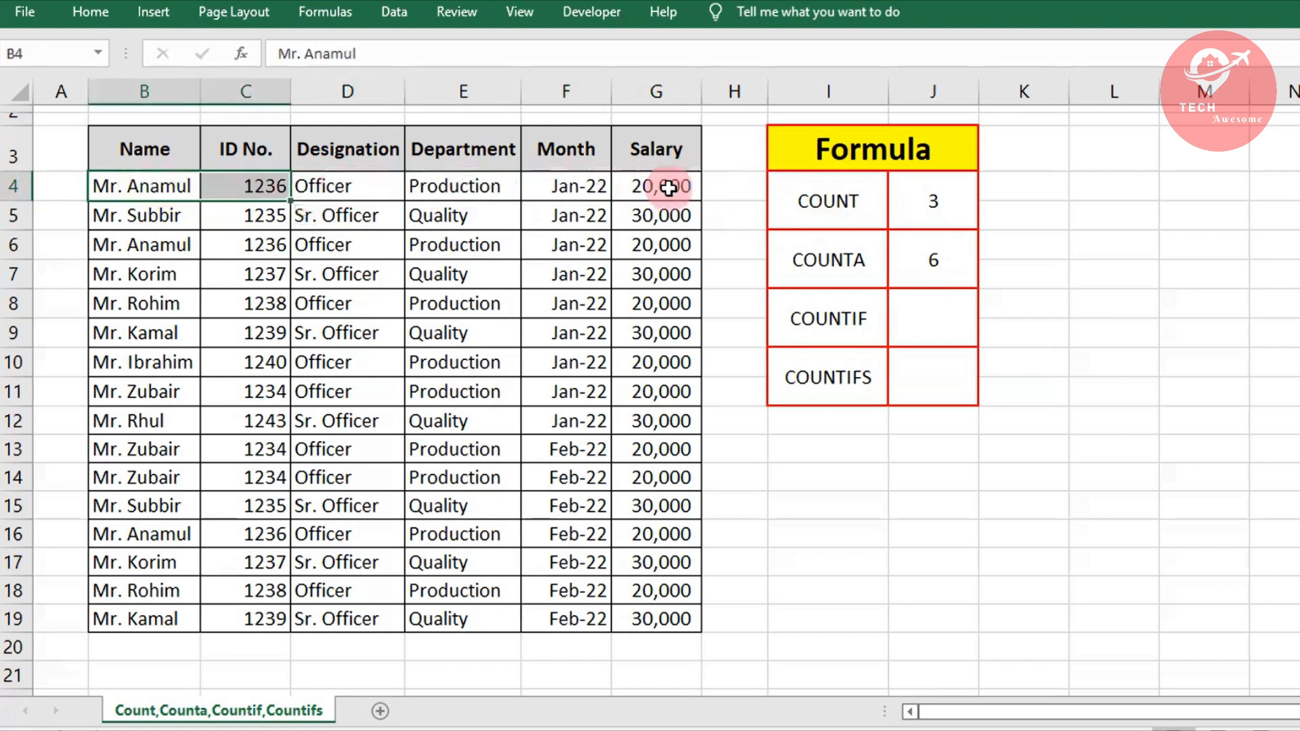
pyautogui.moveTo(669, 188); pyautogui.dragTo(447, 187)
pyautogui.moveTo(140, 189); pyautogui.dragTo(657, 190)
pyautogui.click(825, 263)
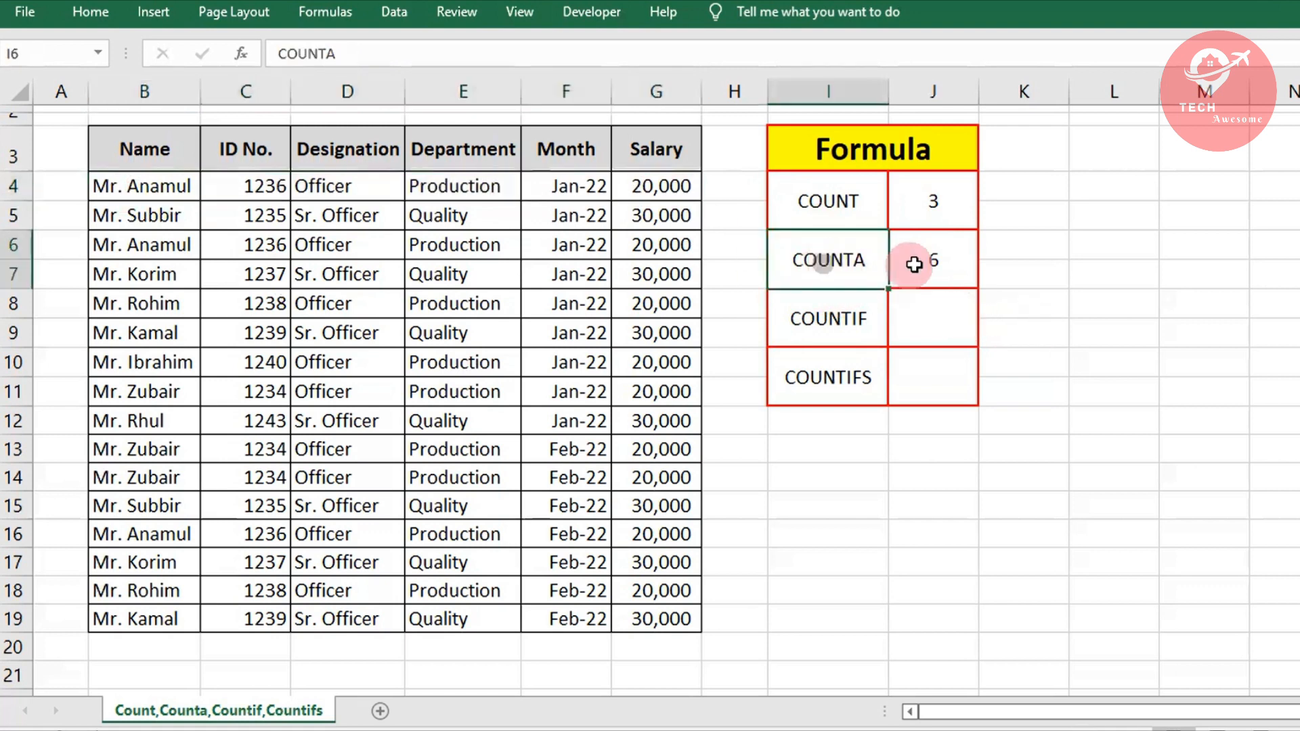
pyautogui.click(914, 264)
# Step: Enter a COUNTIF formula in J8 with B4:G19 as the range and the name in B4 as the criterion
pyautogui.click(927, 324)
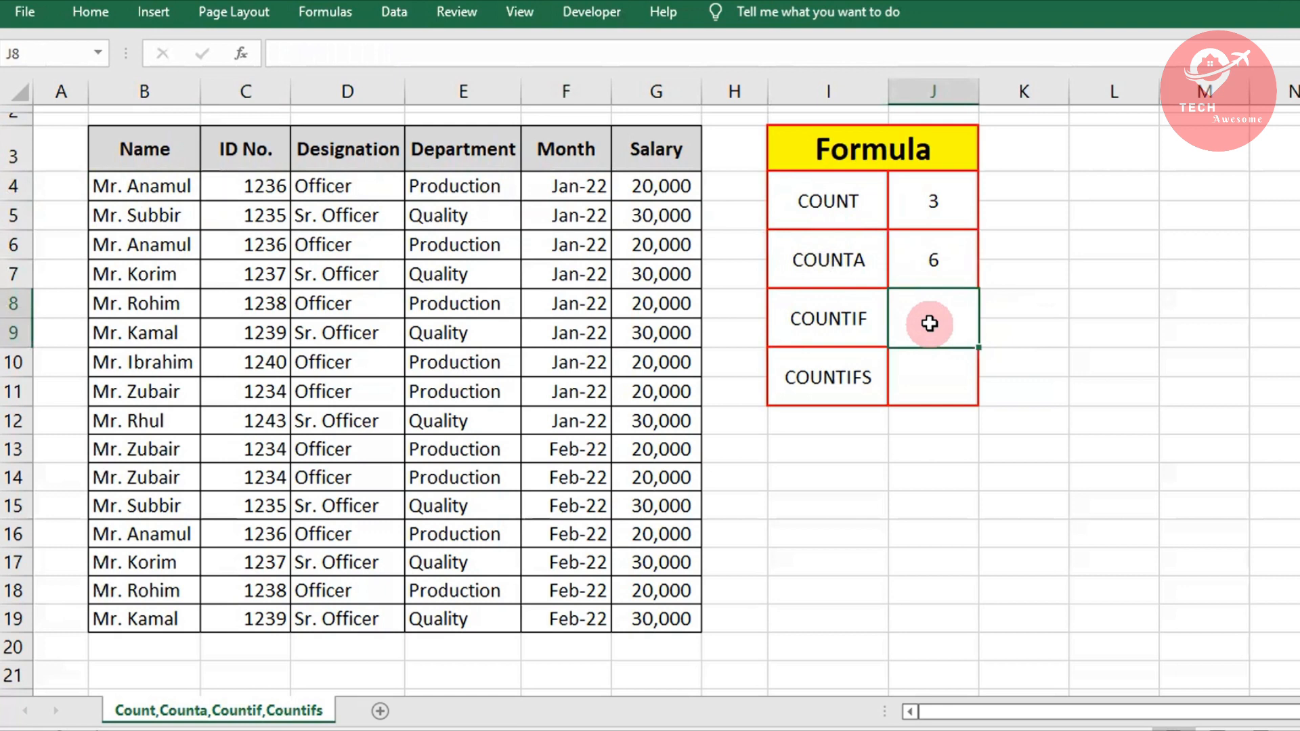
pyautogui.write('=coun')
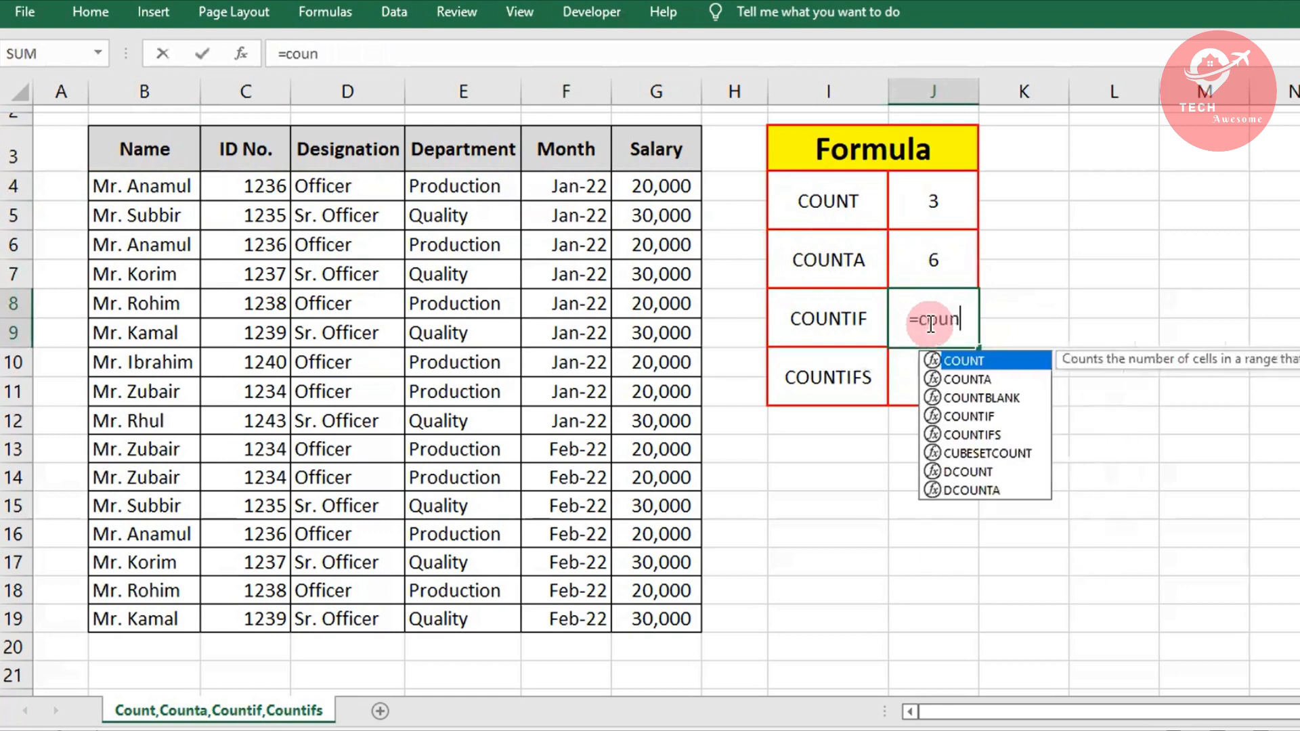
pyautogui.click(971, 416)
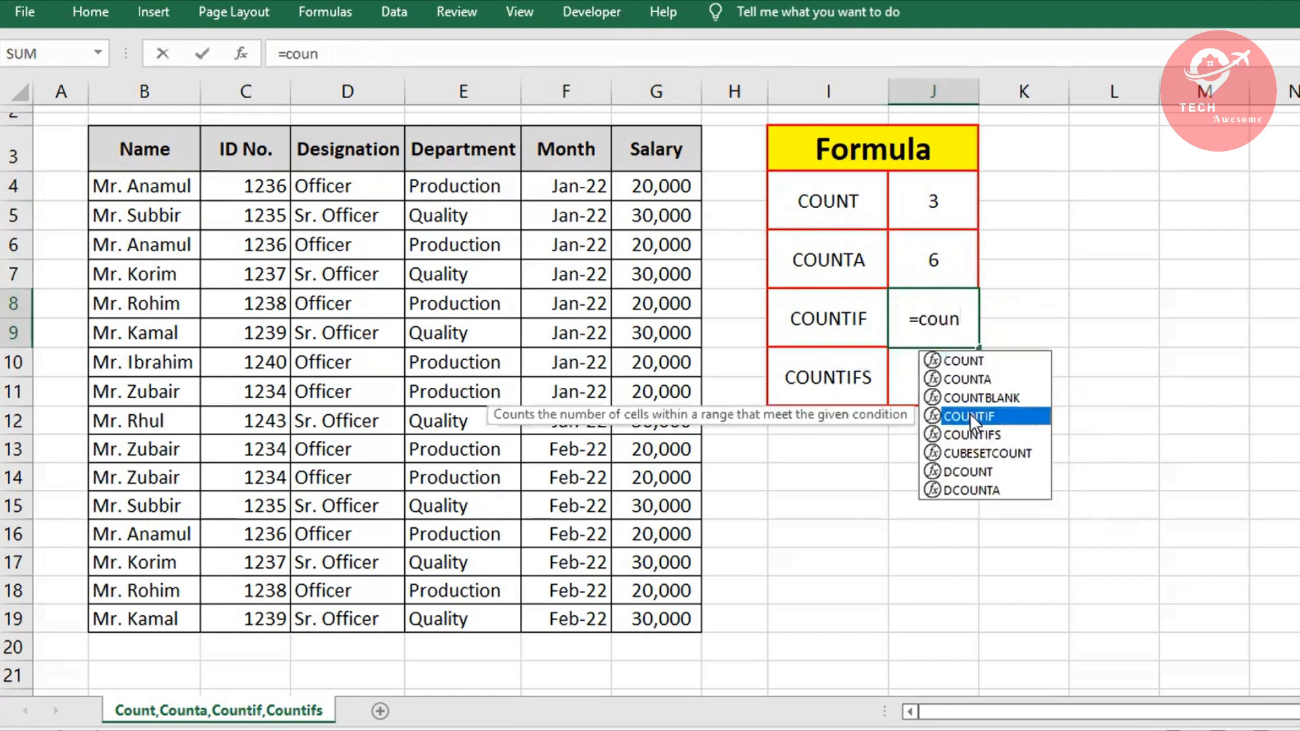
pyautogui.doubleClick(970, 417)
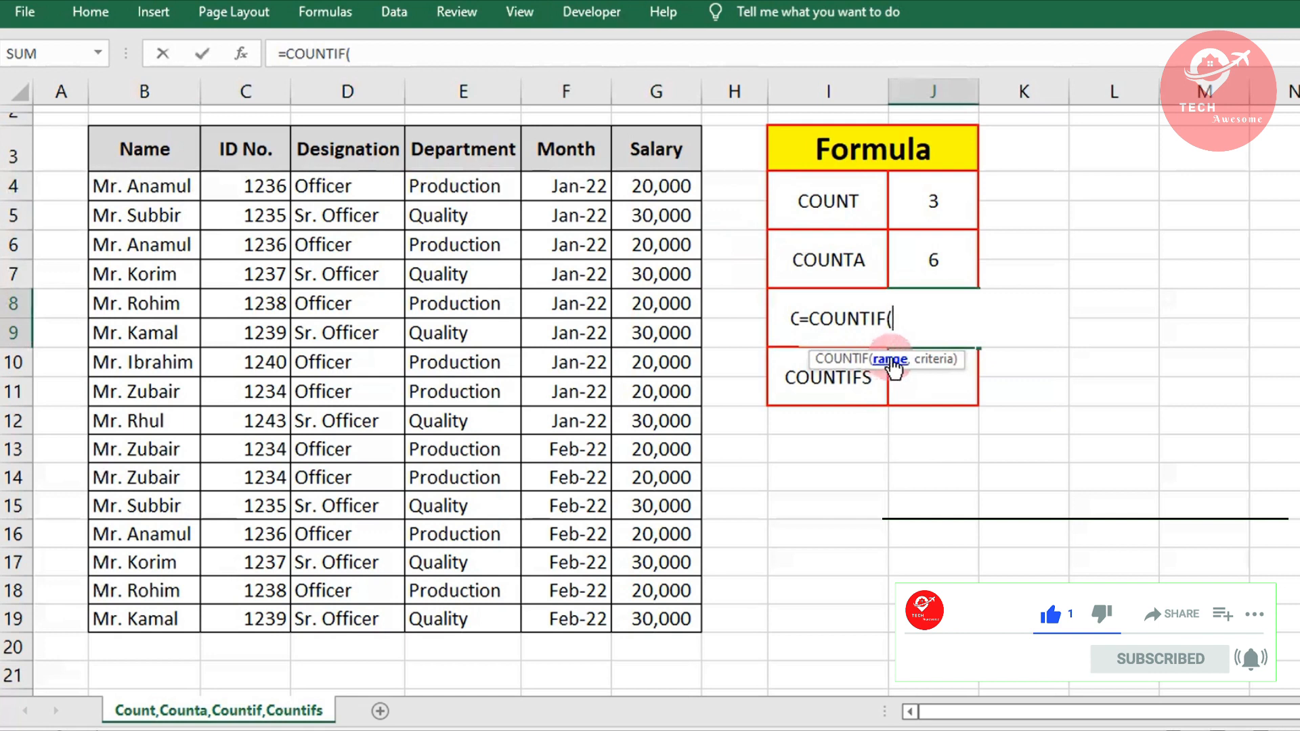
pyautogui.click(140, 192)
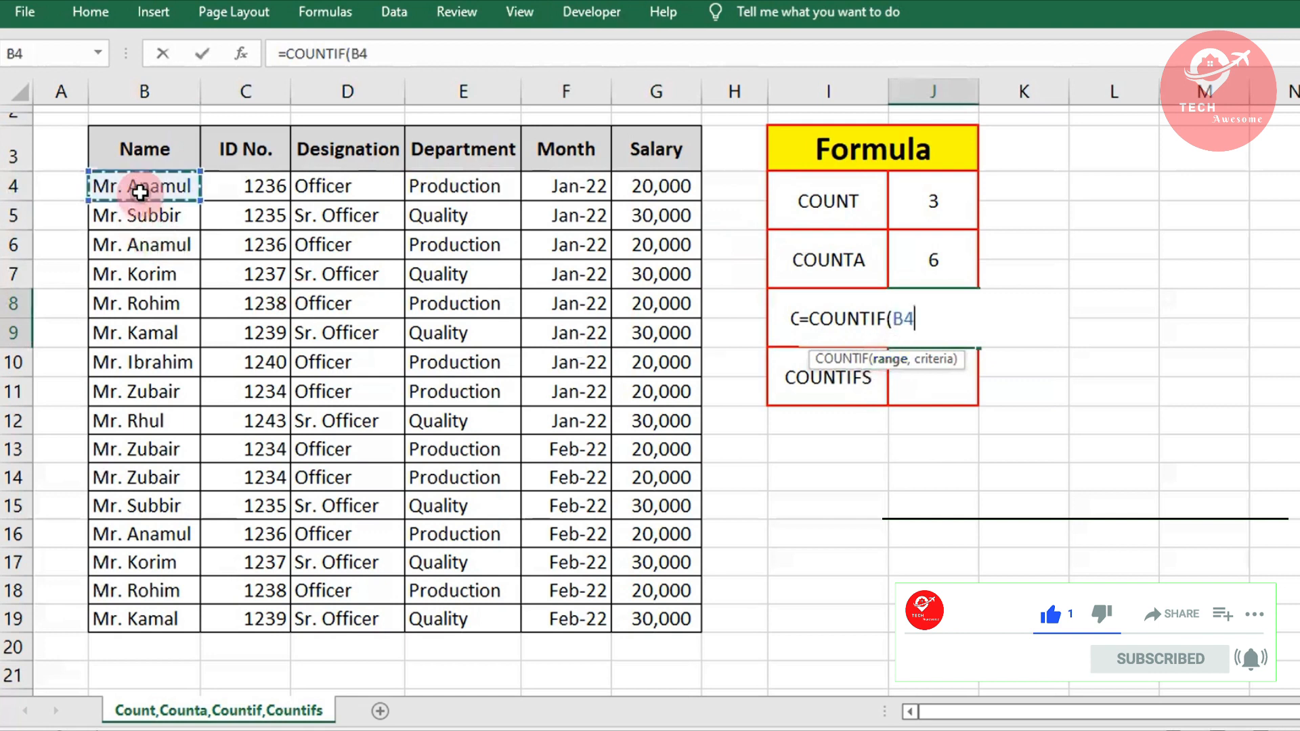
pyautogui.moveTo(136, 189); pyautogui.dragTo(664, 618)
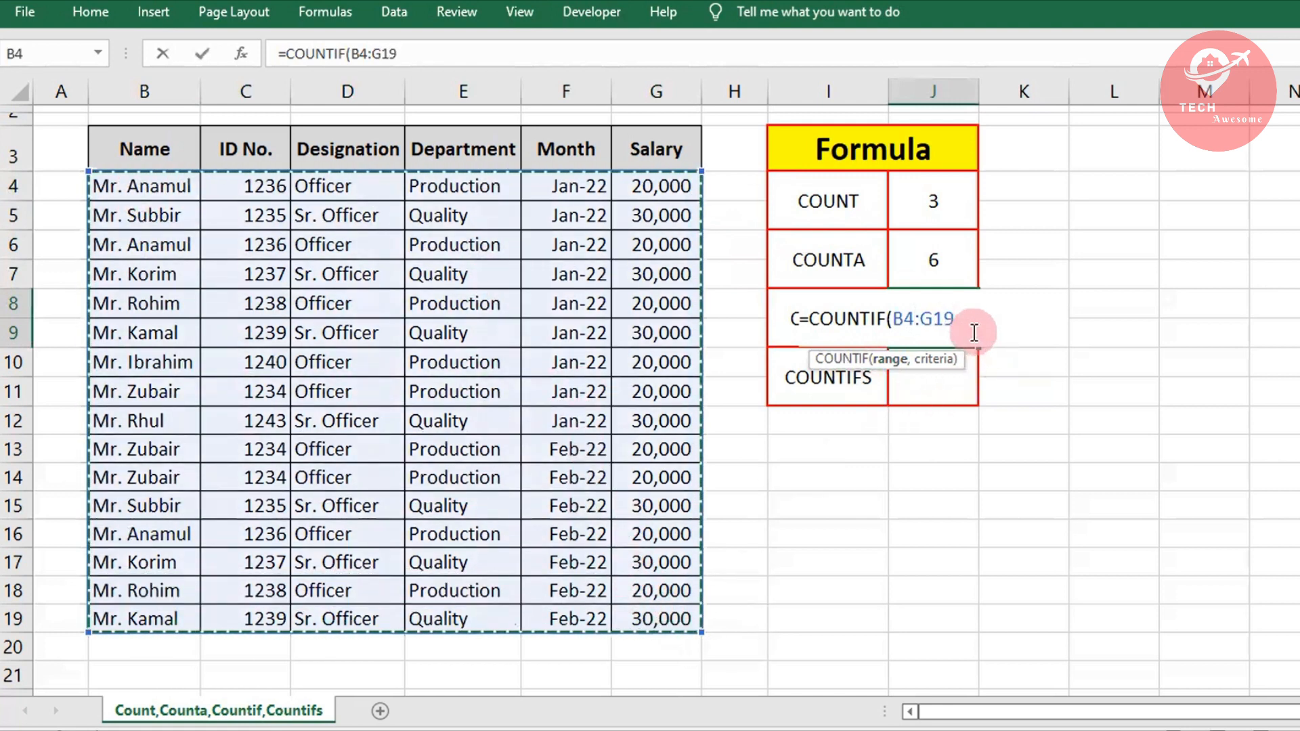
pyautogui.write(',')
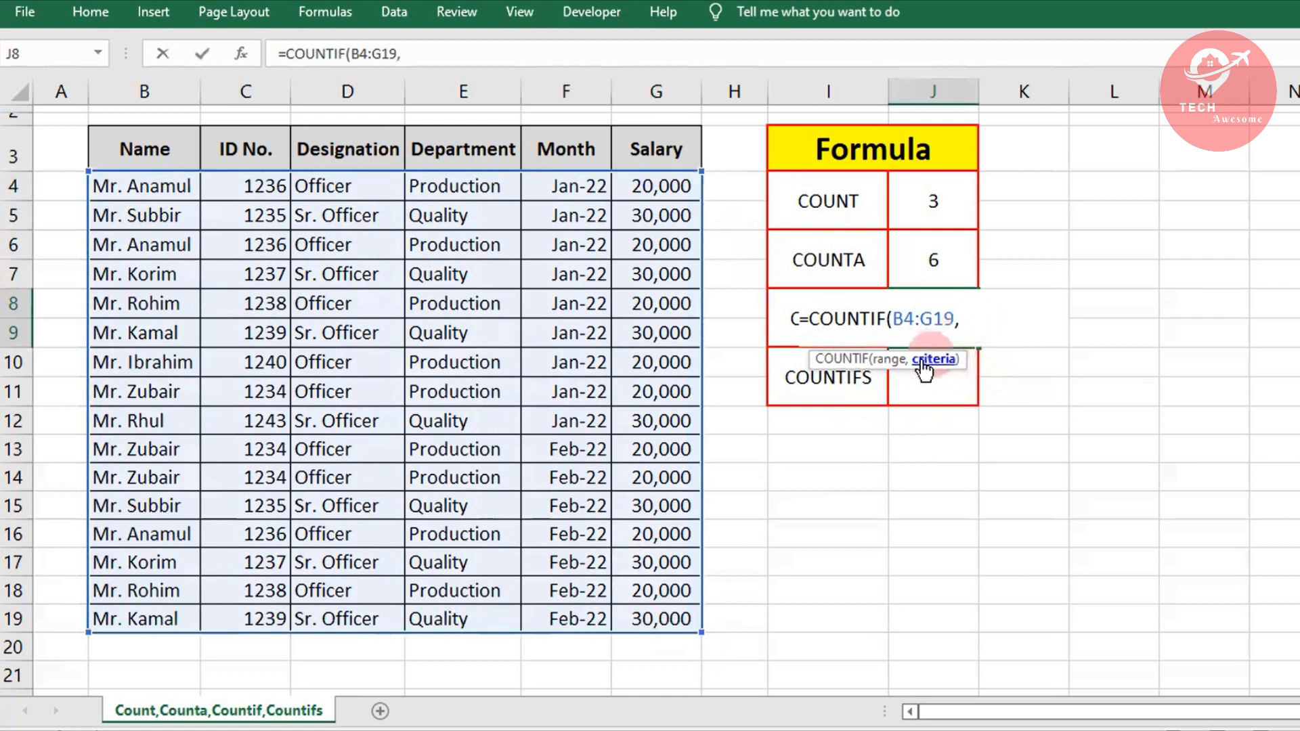
pyautogui.click(892, 369)
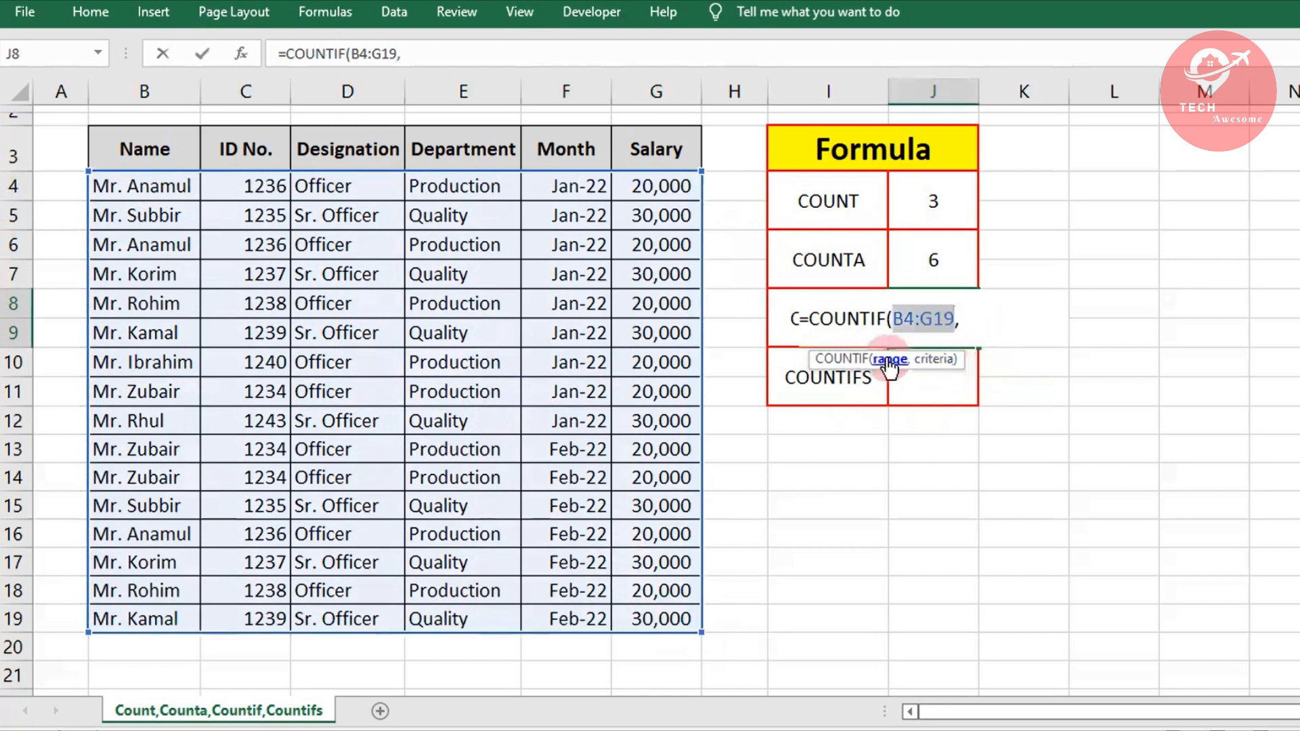
pyautogui.click(933, 366)
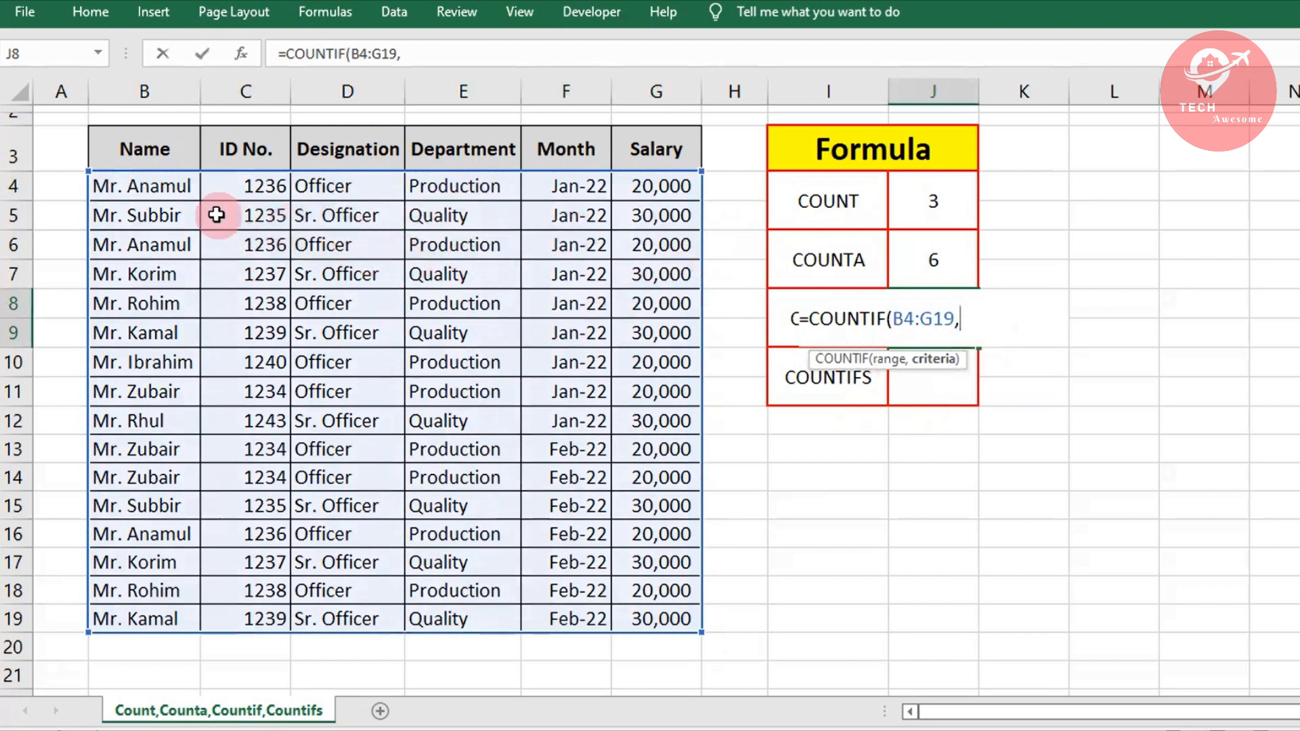
pyautogui.click(149, 189)
pyautogui.press('Return')
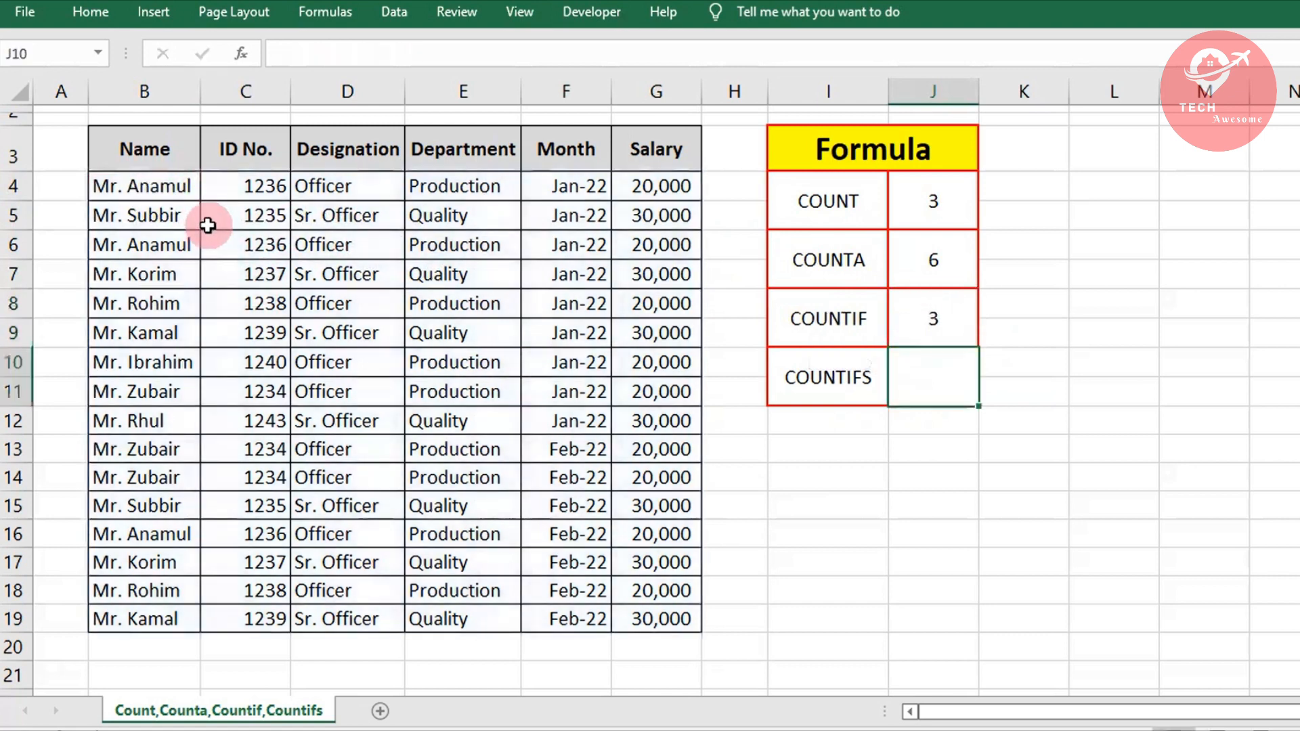
# Step: Check the COUNTIF formula in J8 against the entries in the Name column that match B4
pyautogui.moveTo(158, 183); pyautogui.dragTo(145, 619)
pyautogui.click(945, 325)
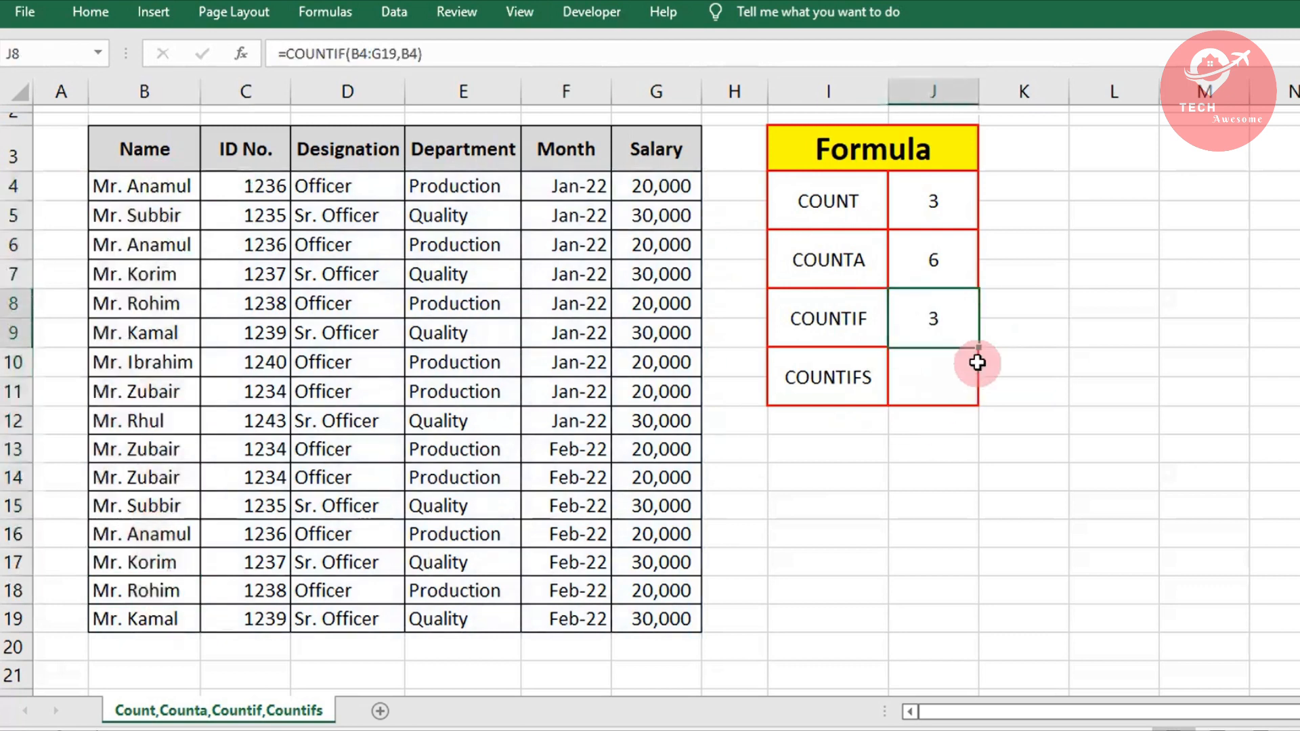
pyautogui.click(166, 193)
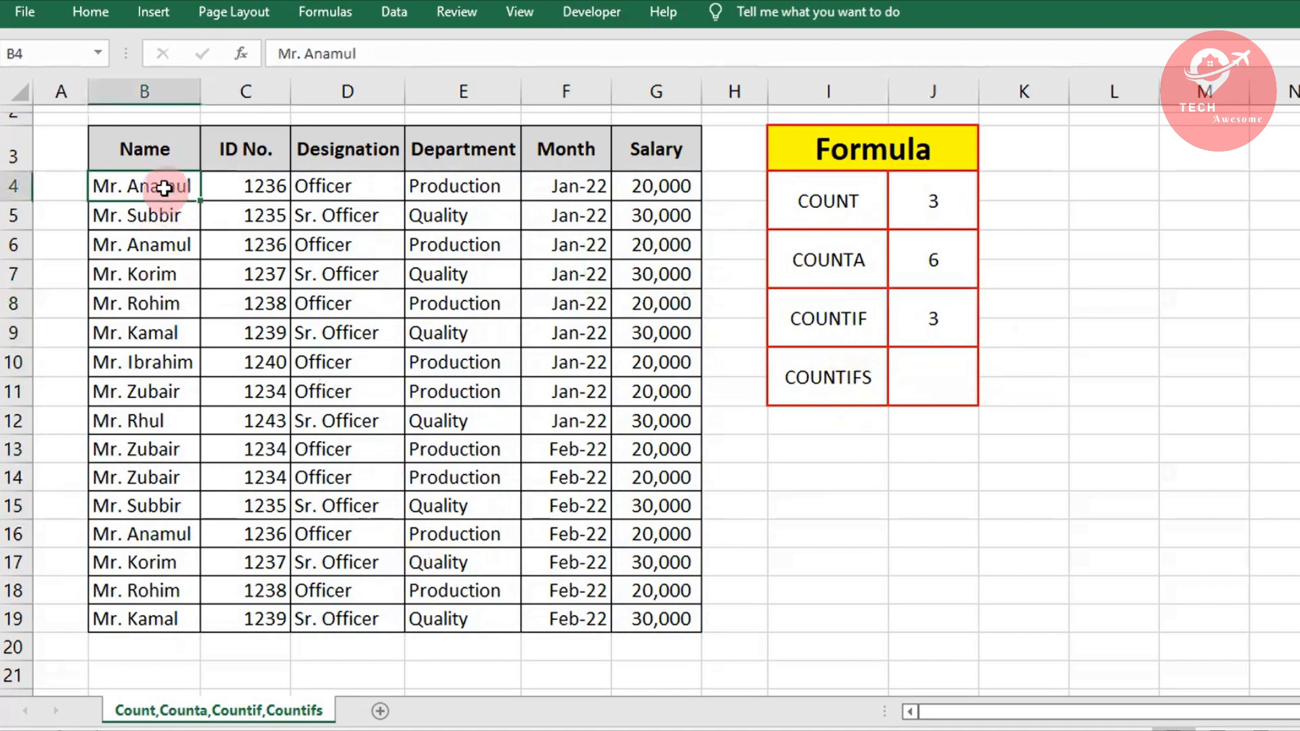
pyautogui.click(162, 249)
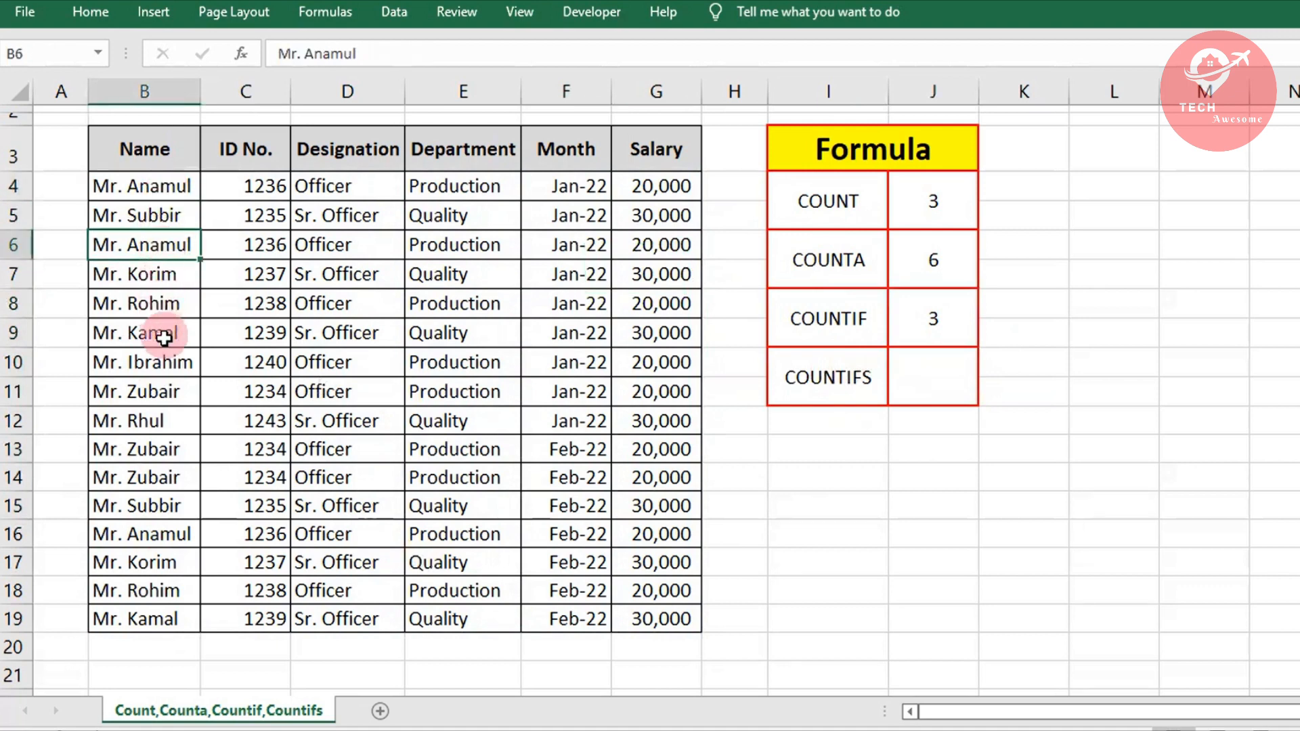
# Step: Highlight the matching names in B16, B6 and B4 with a yellow fill, and undo the fill
pyautogui.click(182, 531)
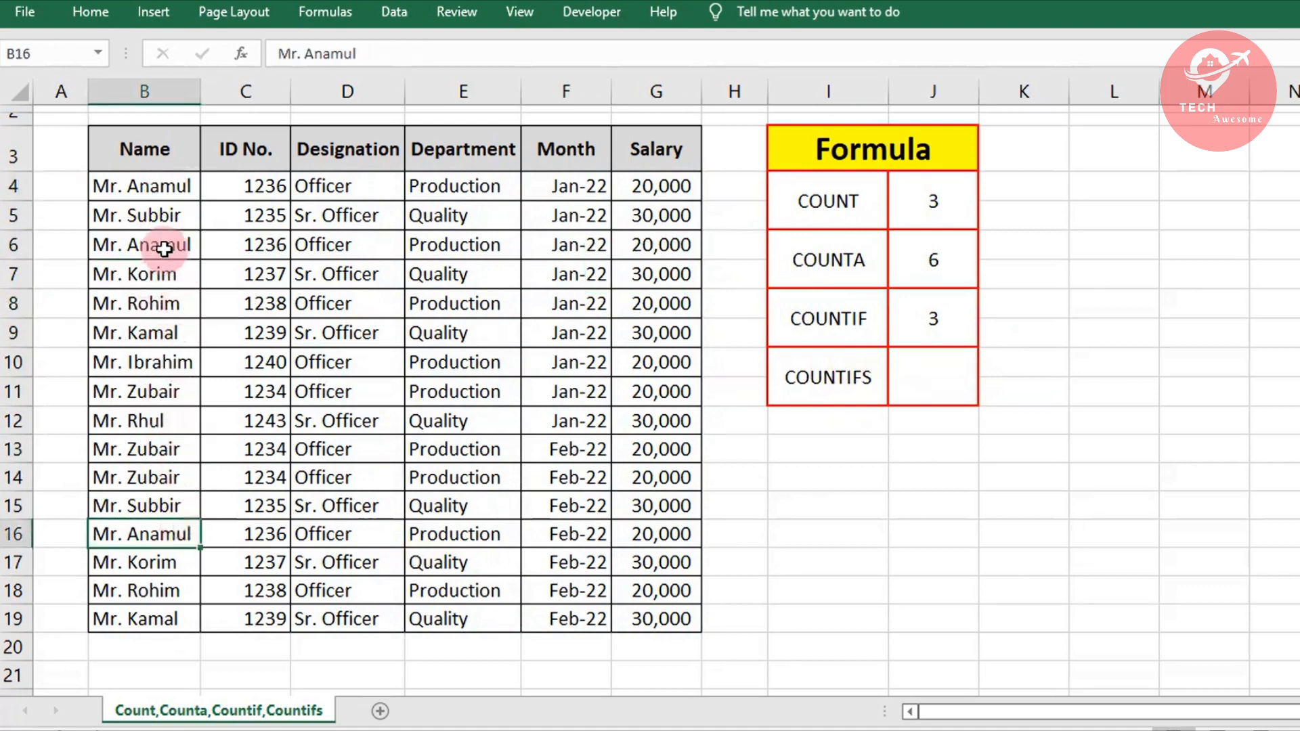
pyautogui.keyDown('ctrl'); pyautogui.click(162, 245); pyautogui.keyUp('ctrl')
pyautogui.keyDown('ctrl'); pyautogui.click(169, 186); pyautogui.keyUp('ctrl')
pyautogui.click(92, 7)
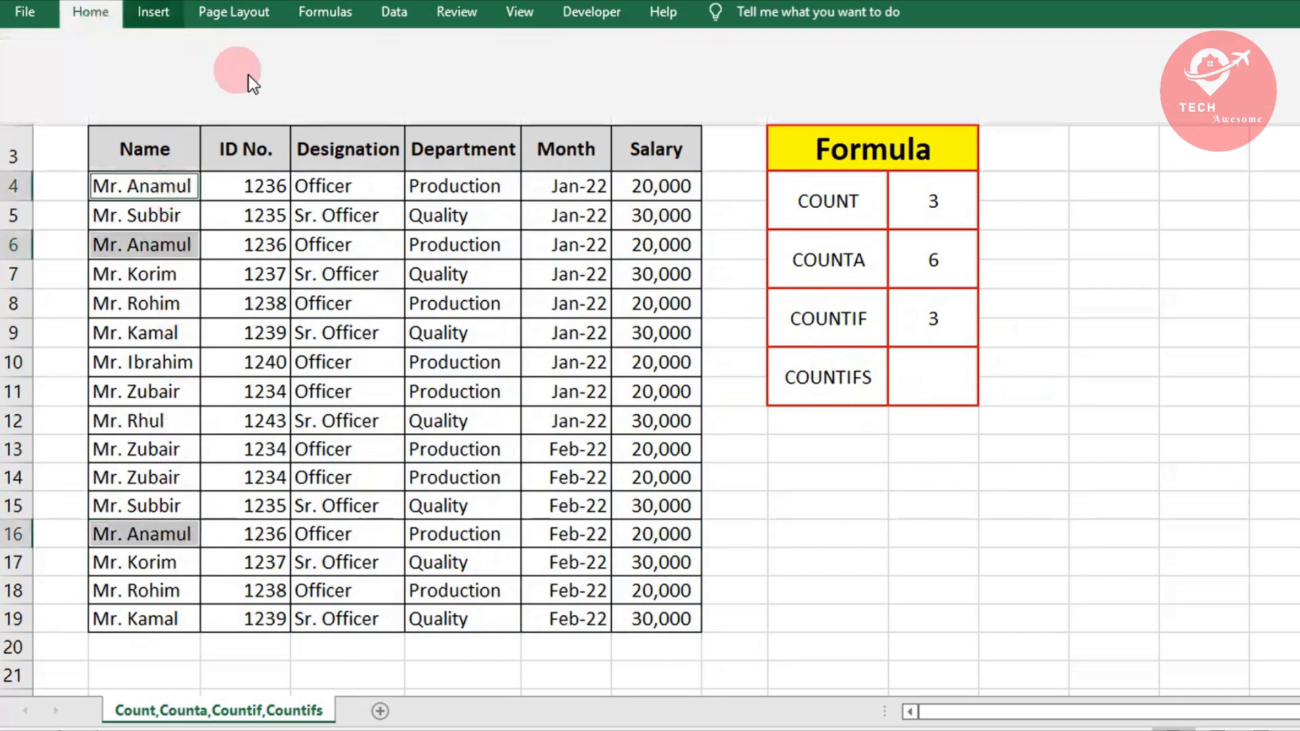
pyautogui.click(289, 87)
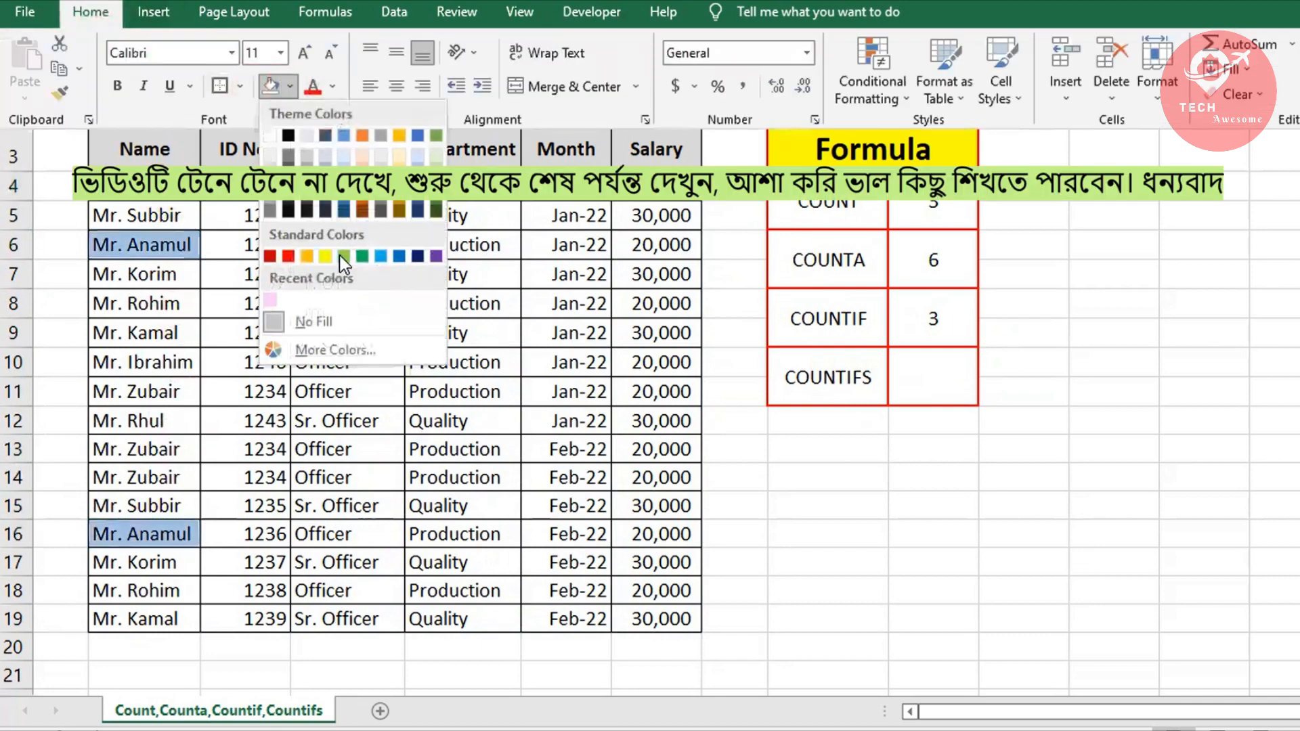
pyautogui.click(327, 255)
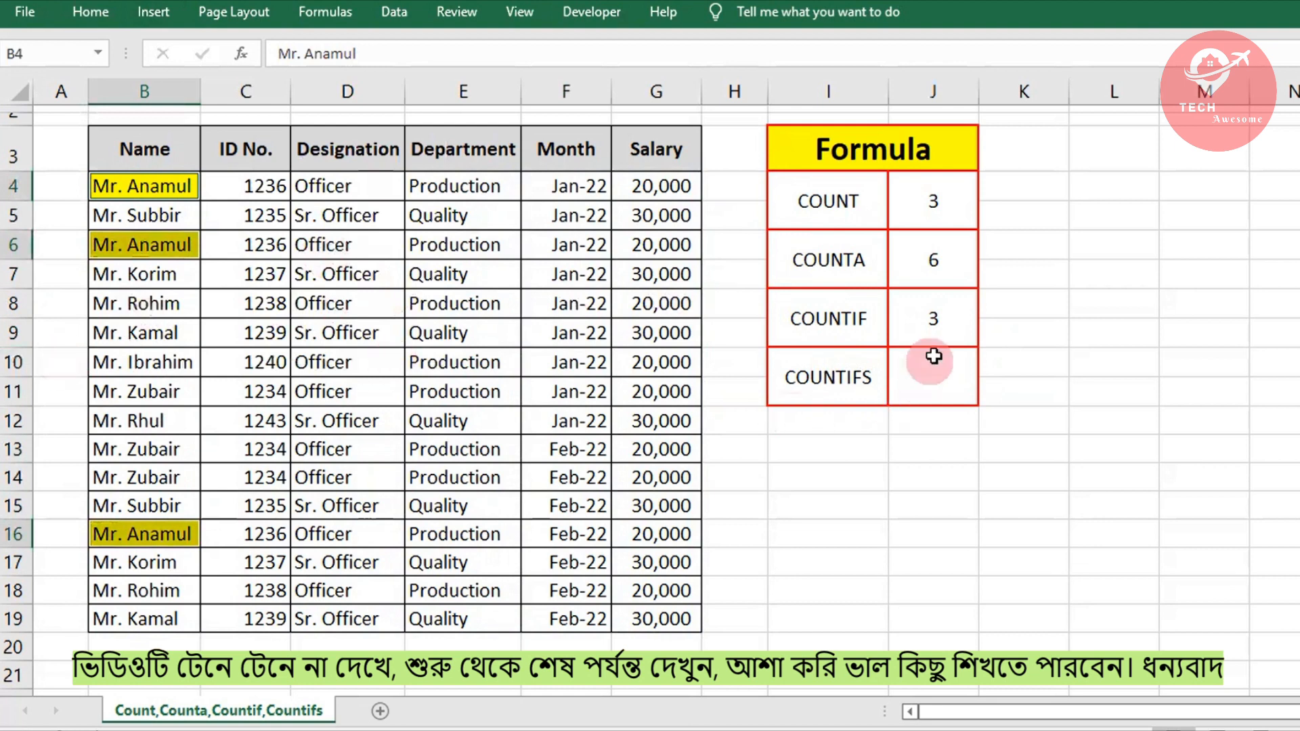
pyautogui.click(904, 324)
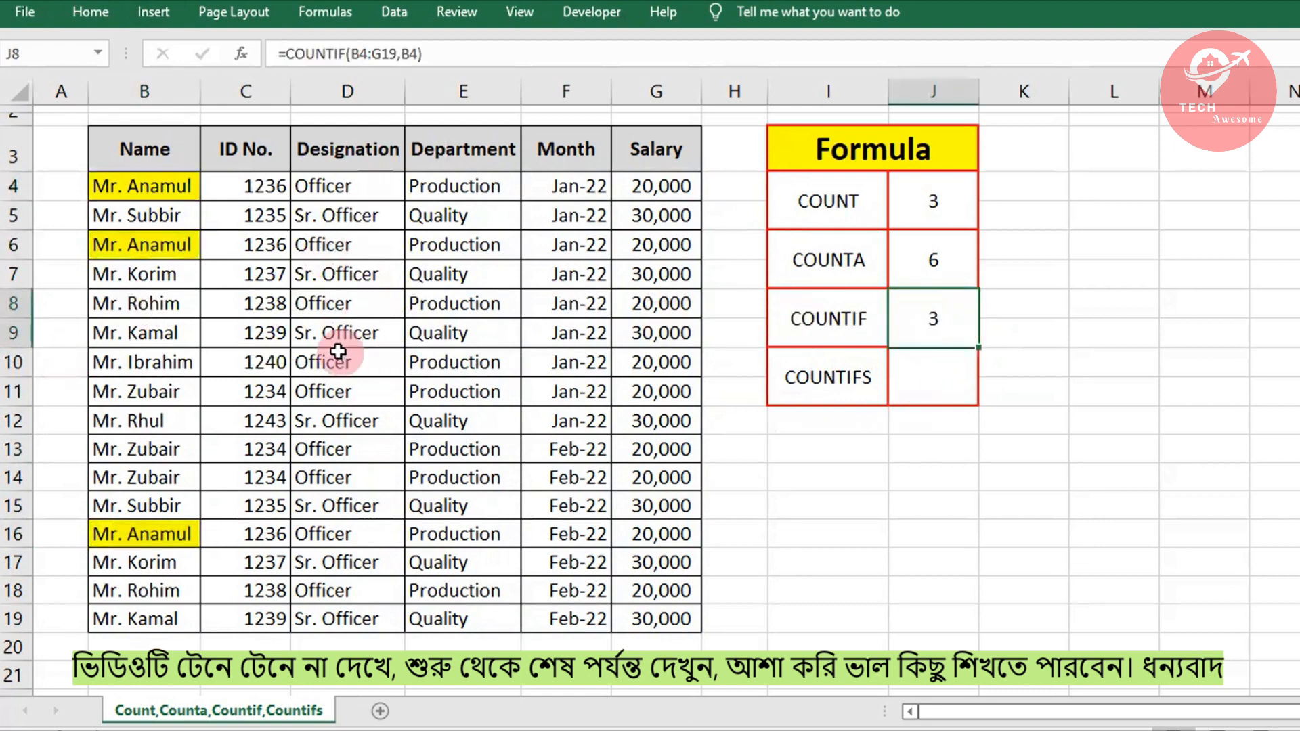
pyautogui.hotkey('ctrl', 'z')
pyautogui.click(957, 322)
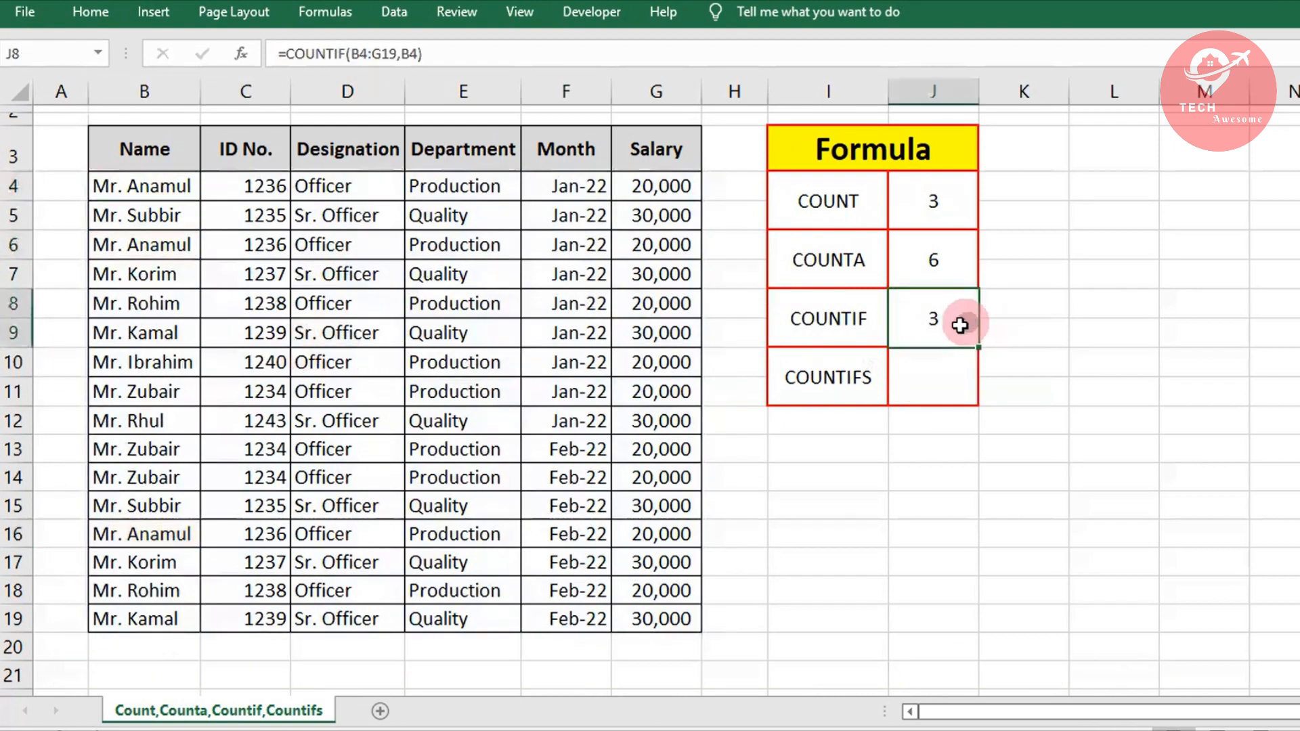
# Step: Open the COUNTIF formula in J8 for editing and examine its range and criteria arguments
pyautogui.click(933, 382)
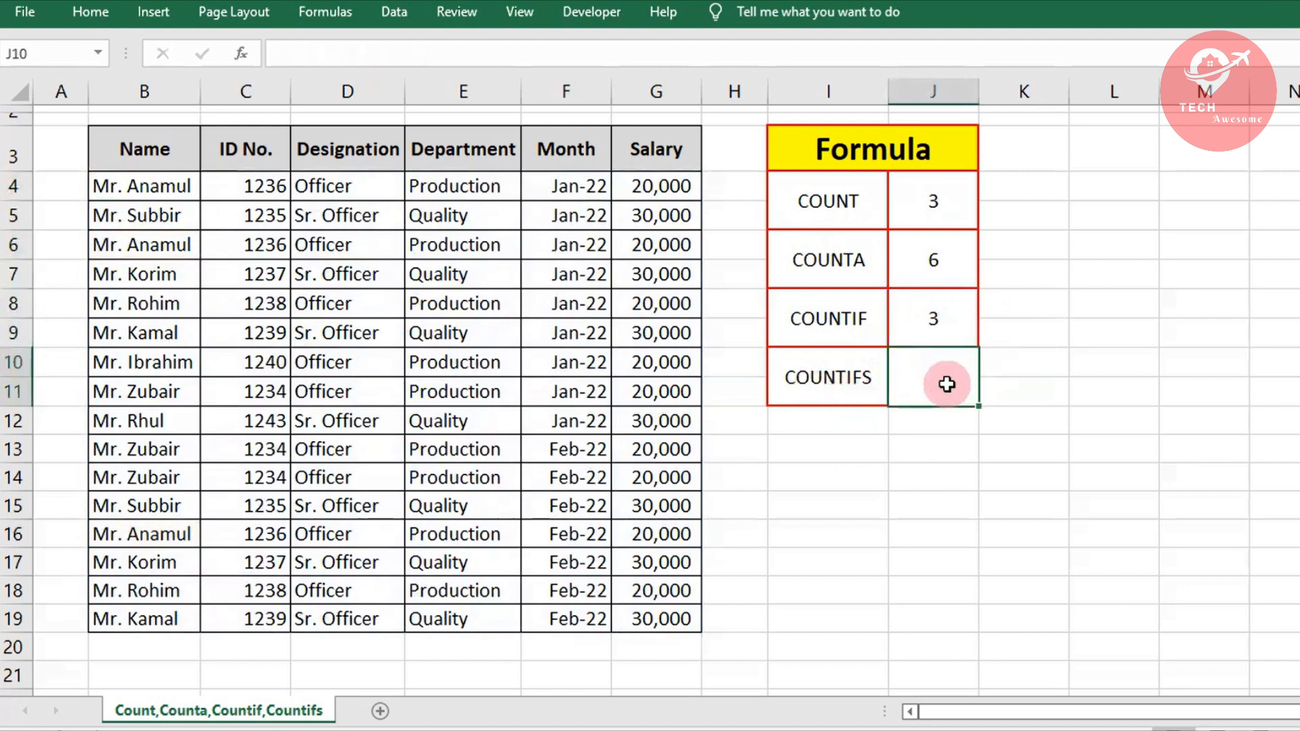
pyautogui.doubleClick(946, 317)
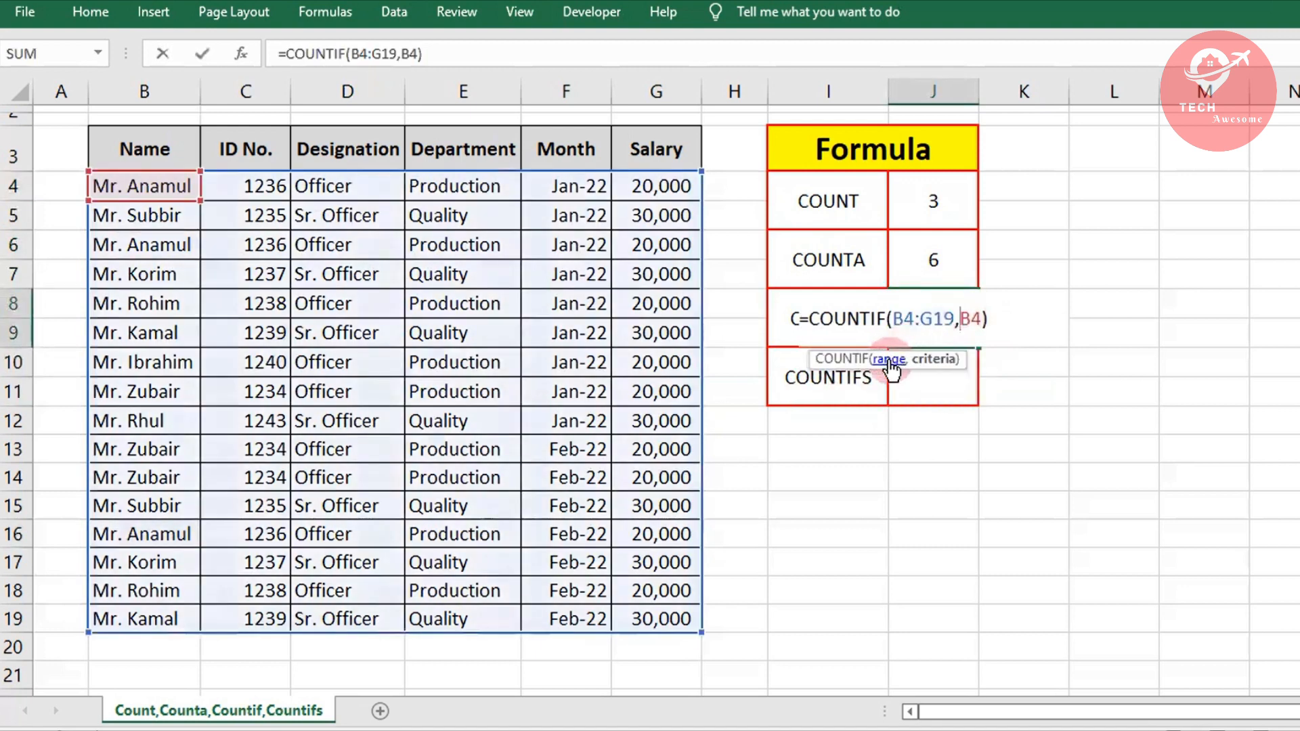
pyautogui.click(889, 361)
pyautogui.click(941, 361)
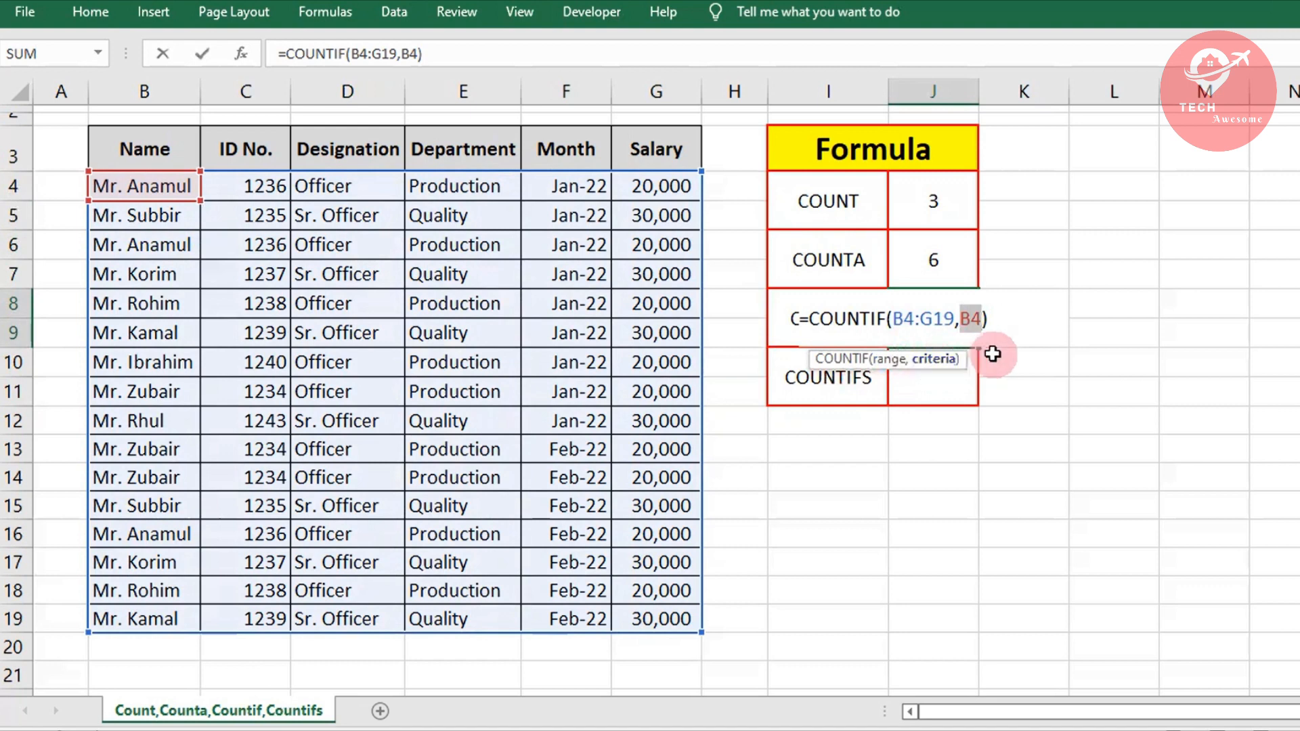
pyautogui.click(889, 363)
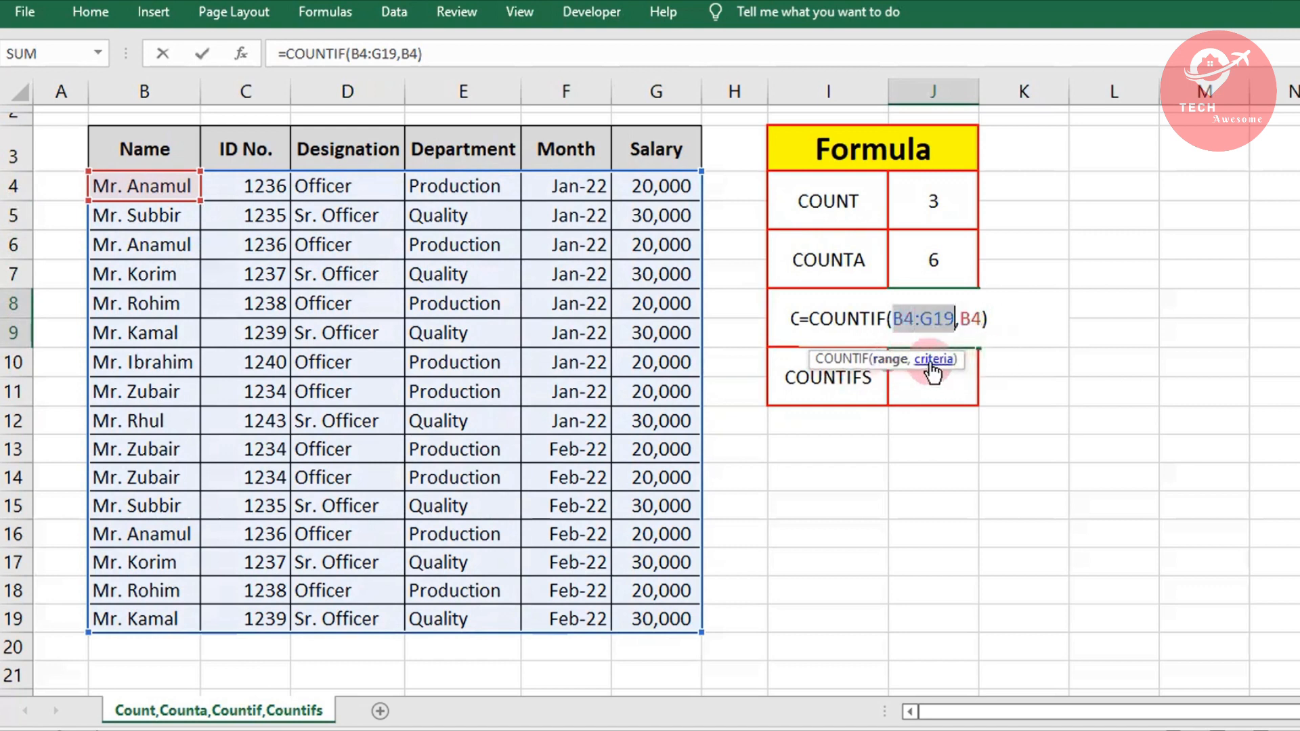
pyautogui.click(931, 362)
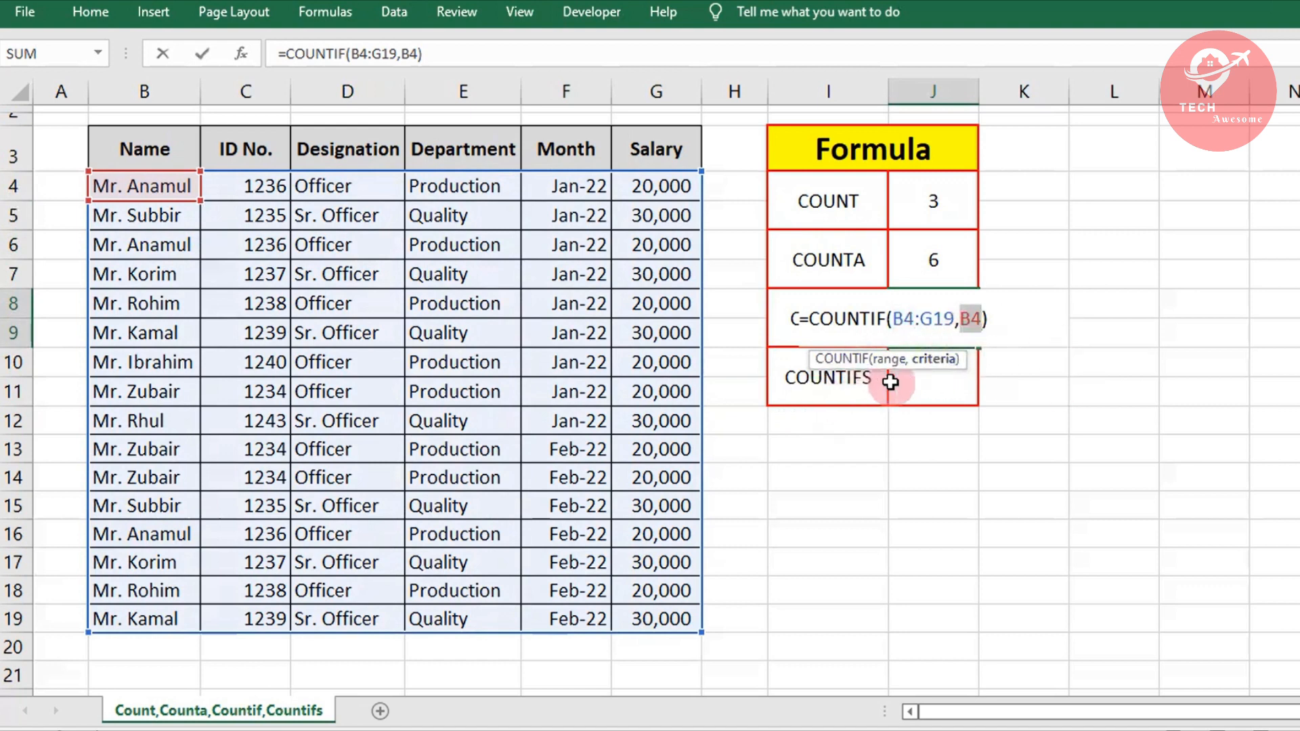
# Step: Close the COUNTIF formula in J8 and start a COUNTIFS formula in J10
pyautogui.press('Return')
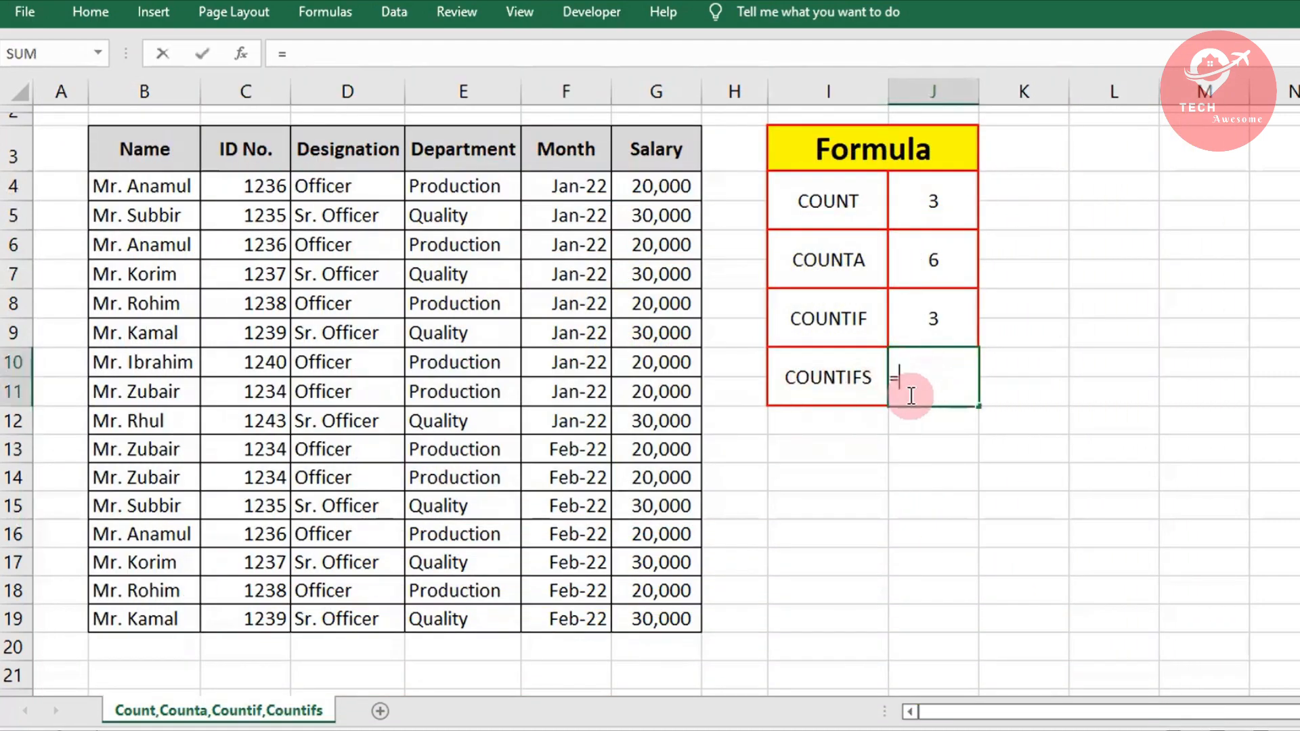
pyautogui.write('con')
pyautogui.press('BackSpace')
pyautogui.write('u')
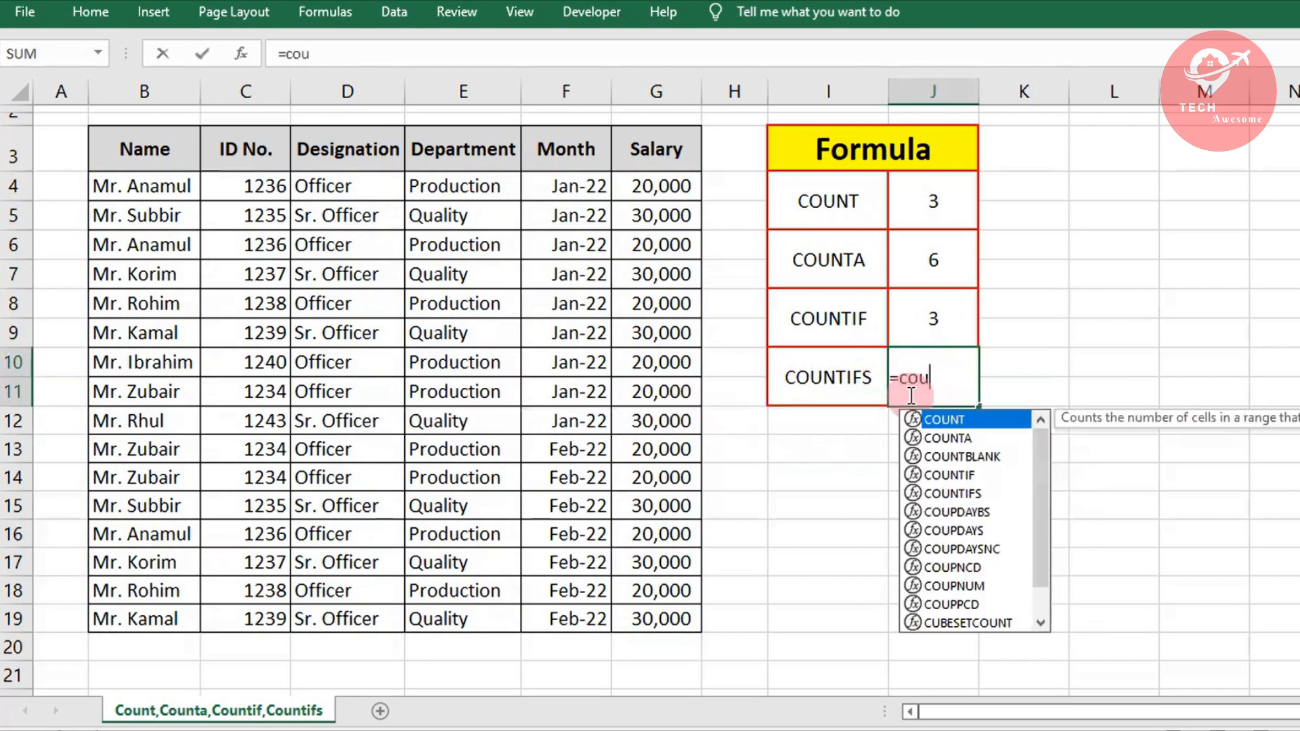
pyautogui.write('n')
pyautogui.click(953, 493)
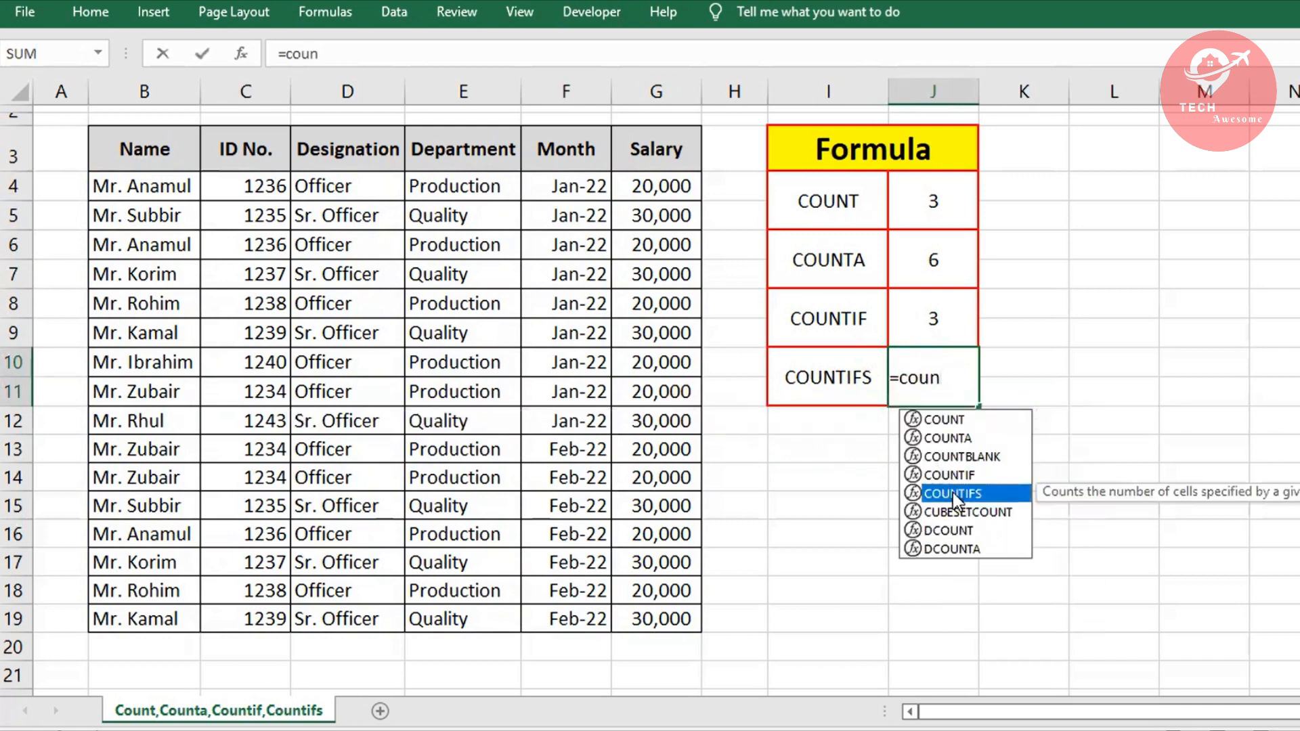
pyautogui.doubleClick(953, 493)
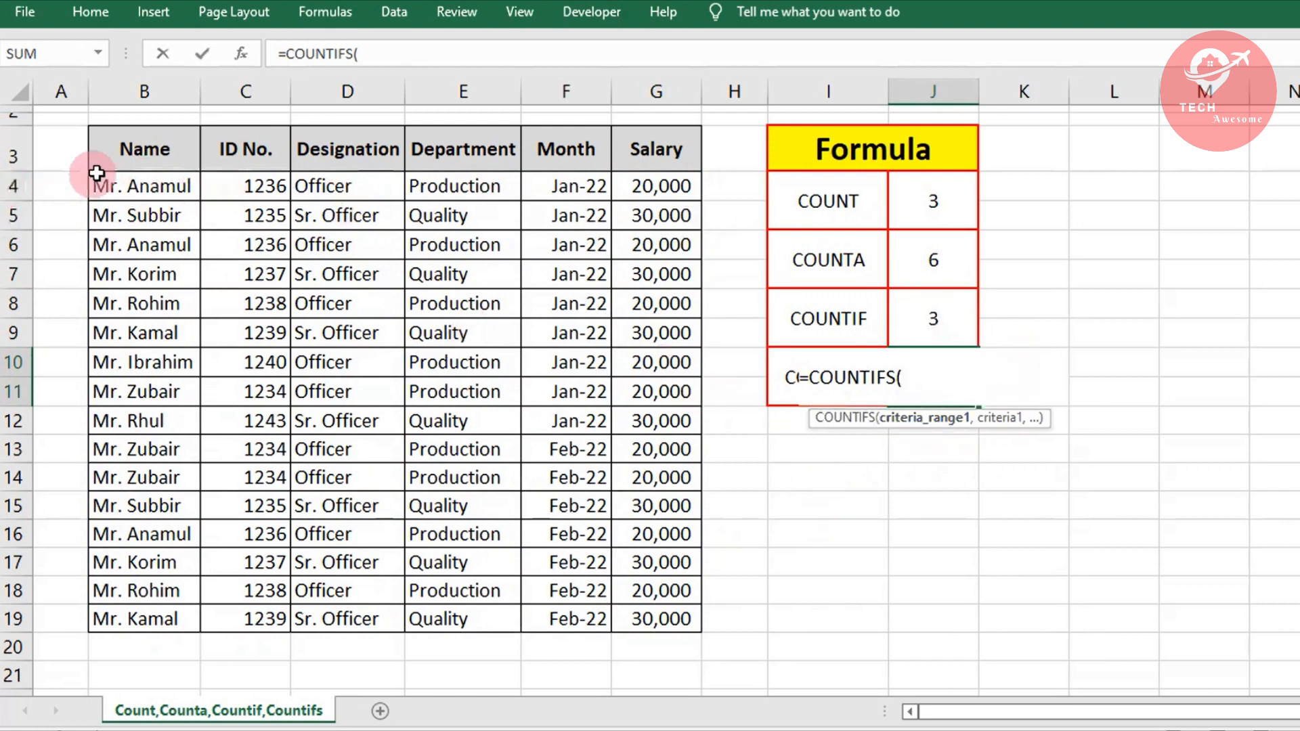
# Step: Set the Name range B4:B19 as the first criteria range of the COUNTIFS formula, with B5 as its criterion
pyautogui.click(158, 196)
pyautogui.moveTo(157, 199); pyautogui.dragTo(176, 621)
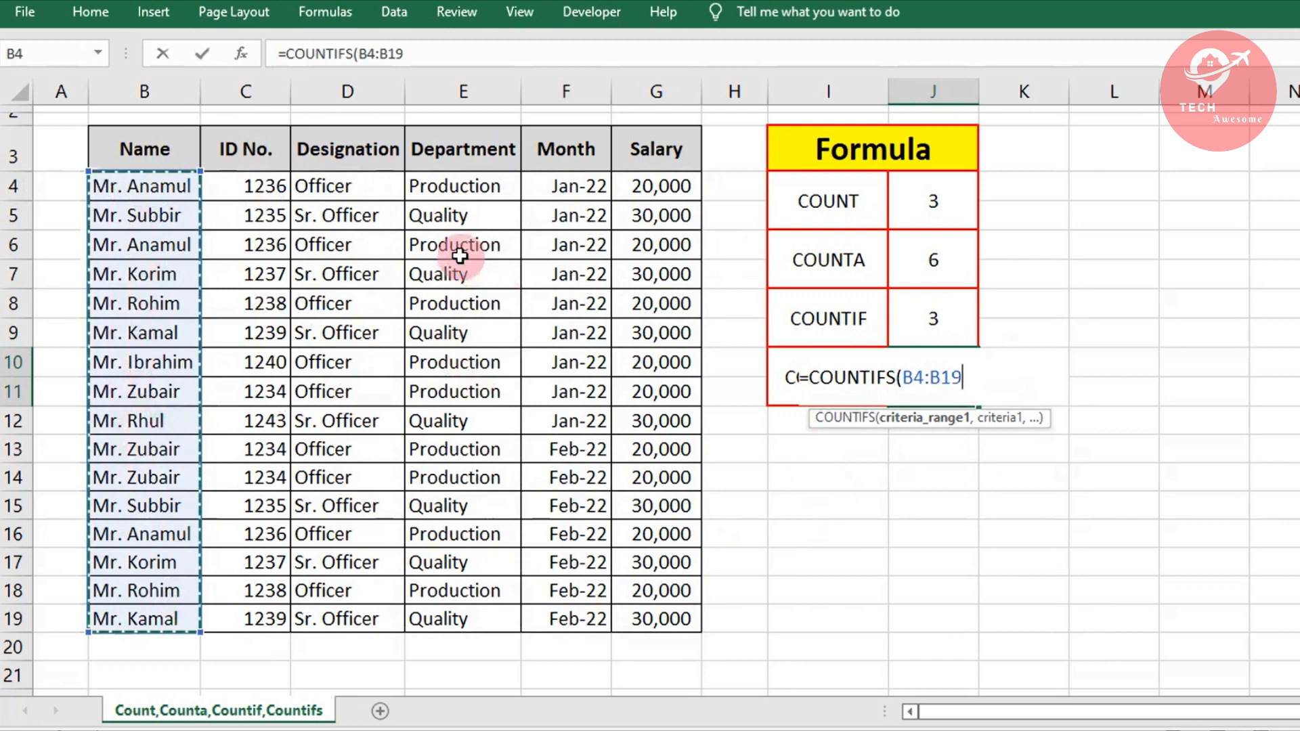
pyautogui.write(',')
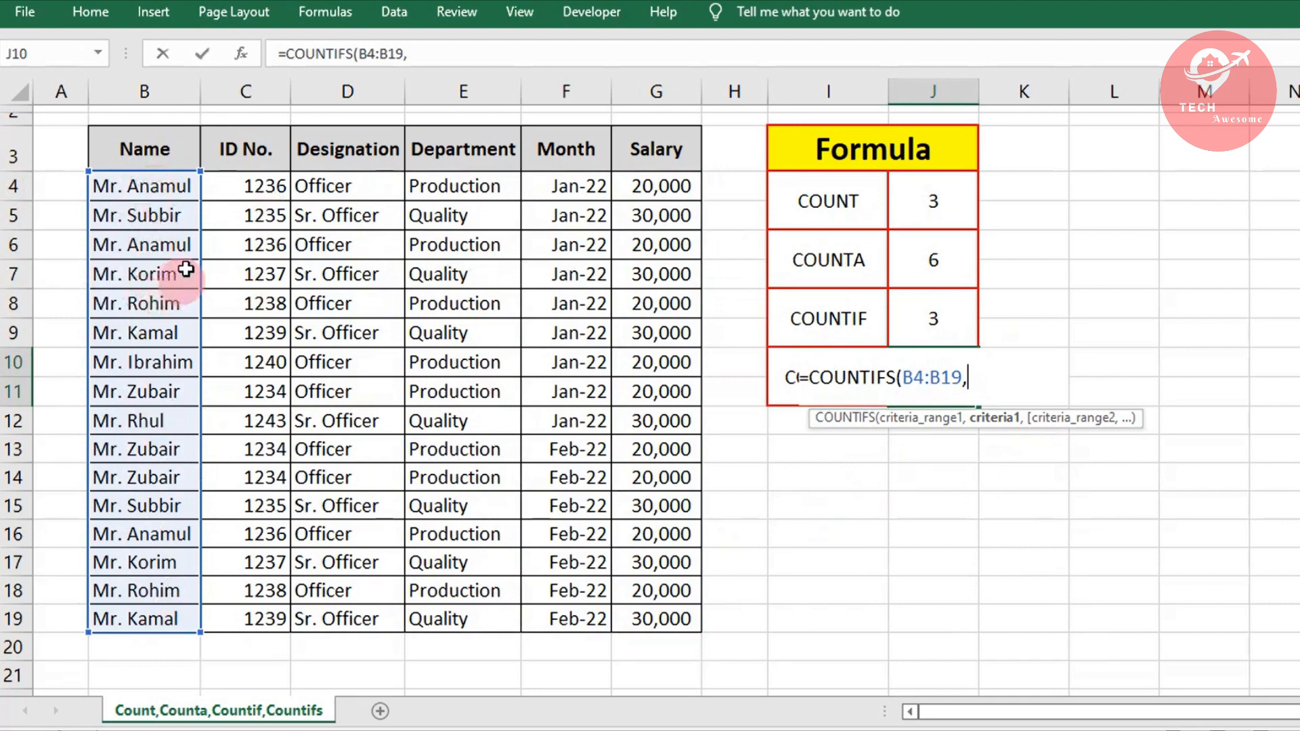
pyautogui.click(165, 217)
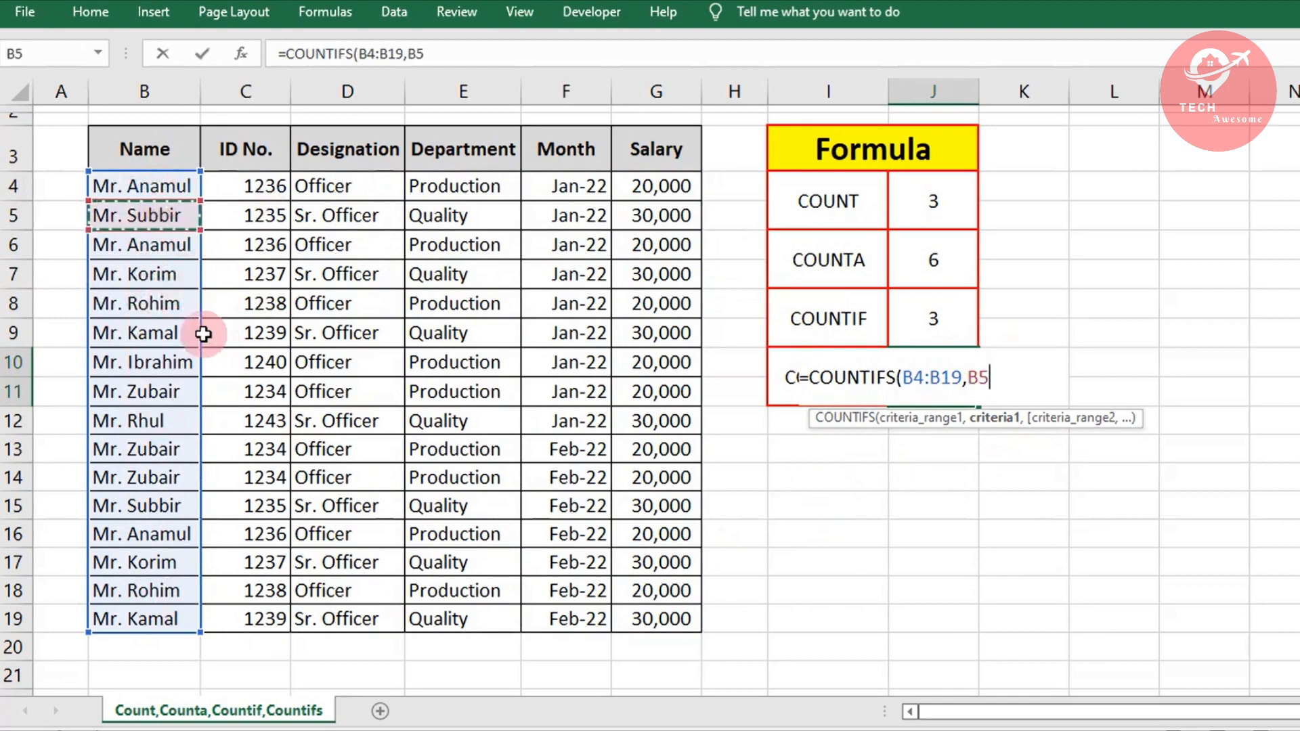
pyautogui.write(',')
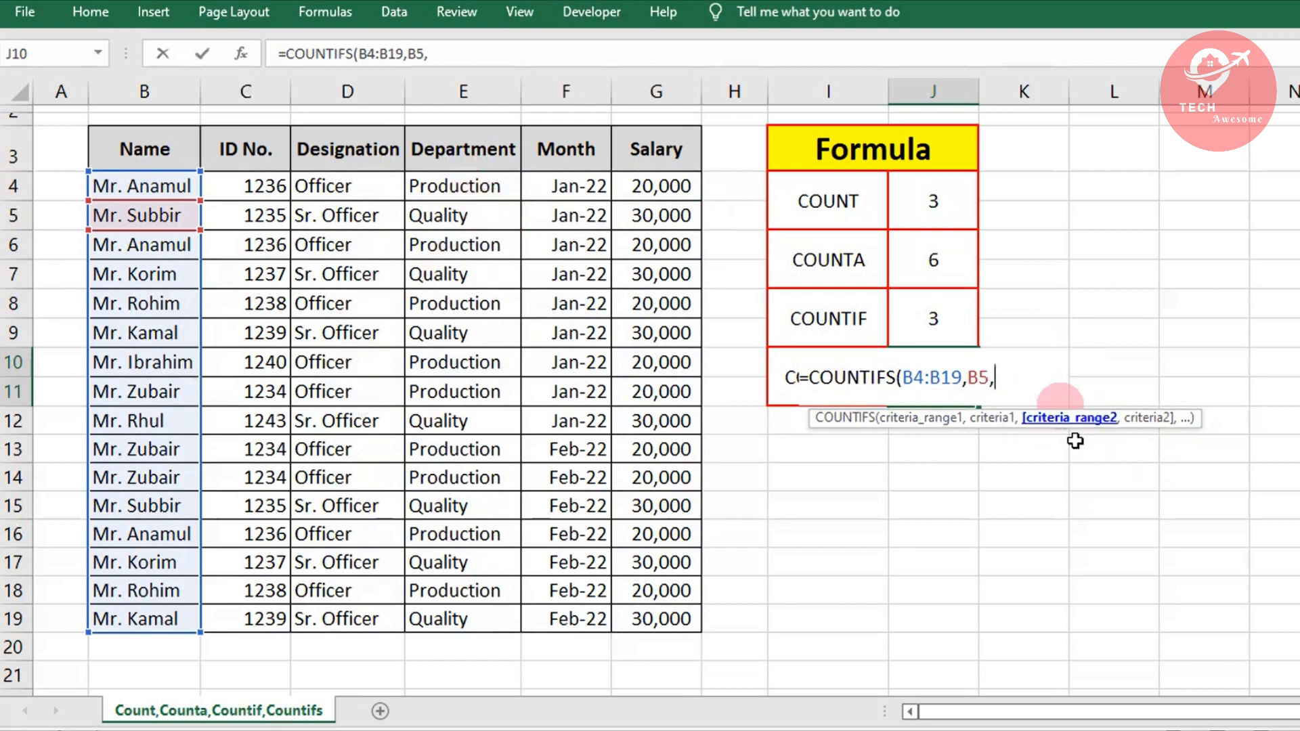
# Step: Add the Month range F4:F19 with criterion F5 as the second condition and complete the COUNTIFS formula
pyautogui.moveTo(571, 183); pyautogui.dragTo(580, 615)
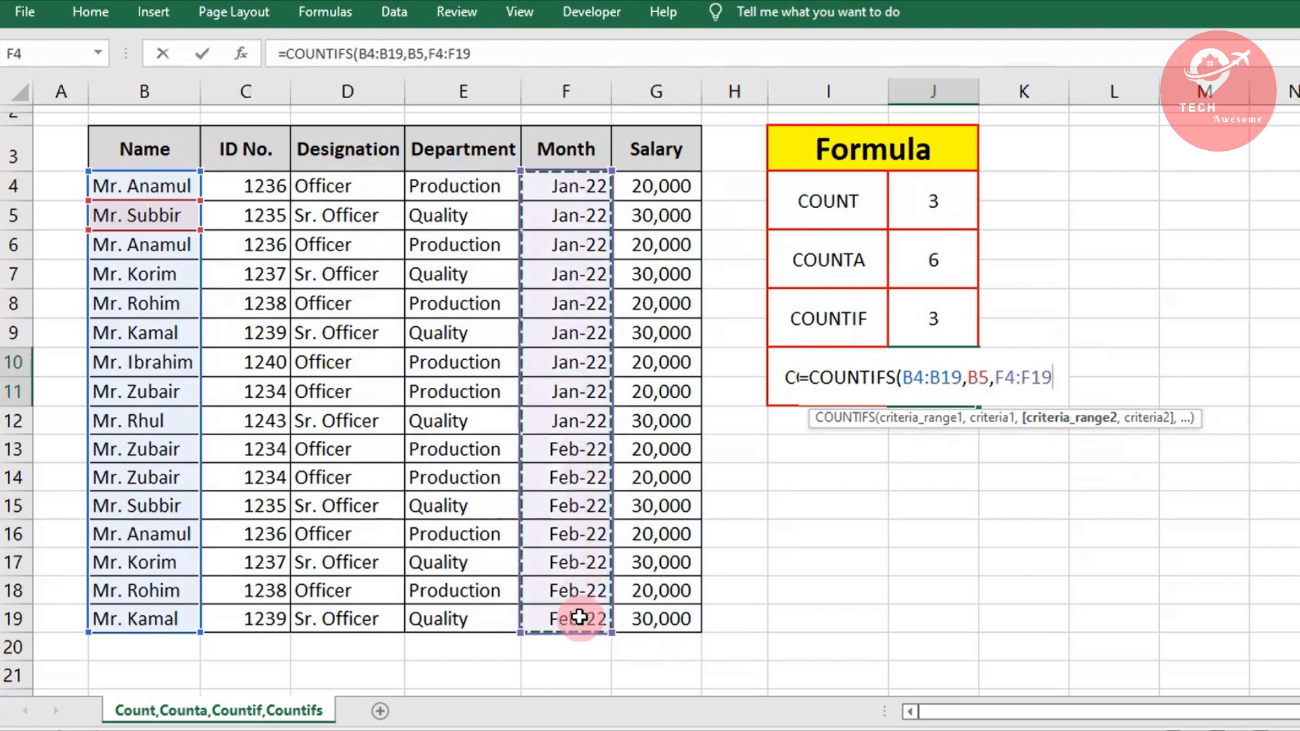
pyautogui.write(',')
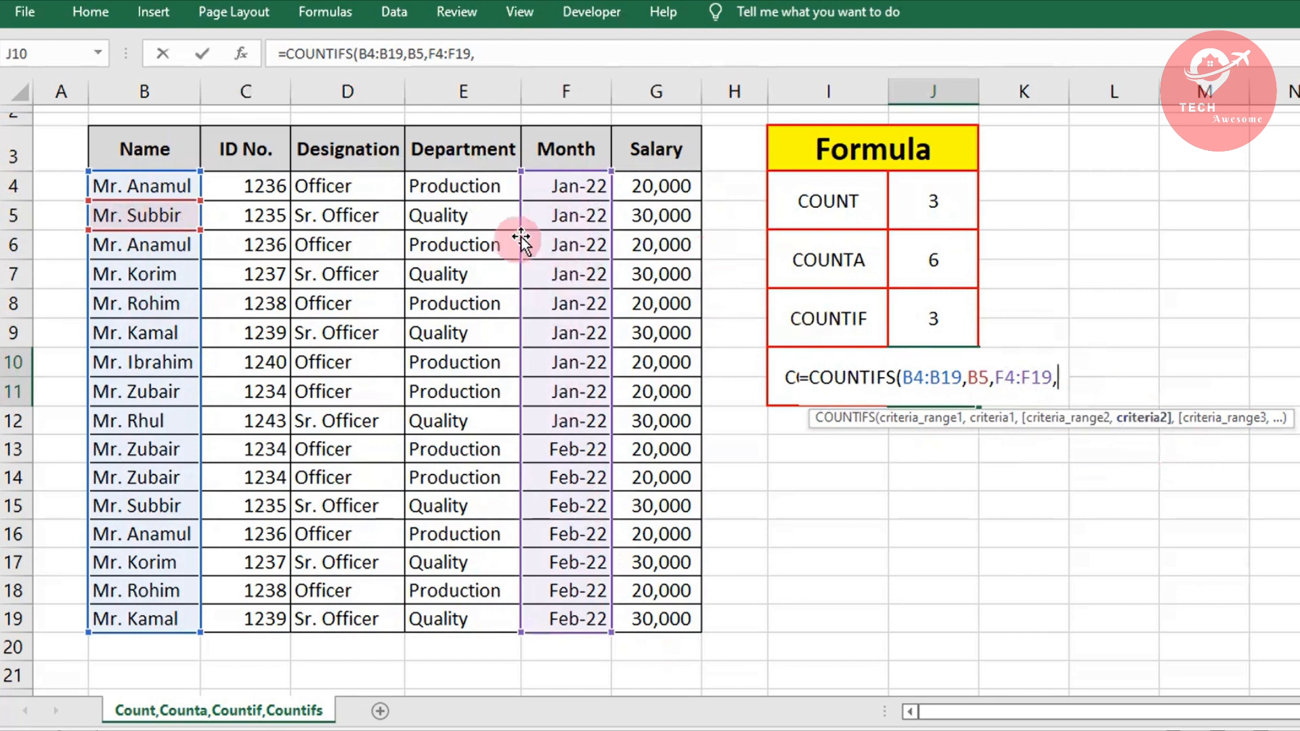
pyautogui.click(586, 222)
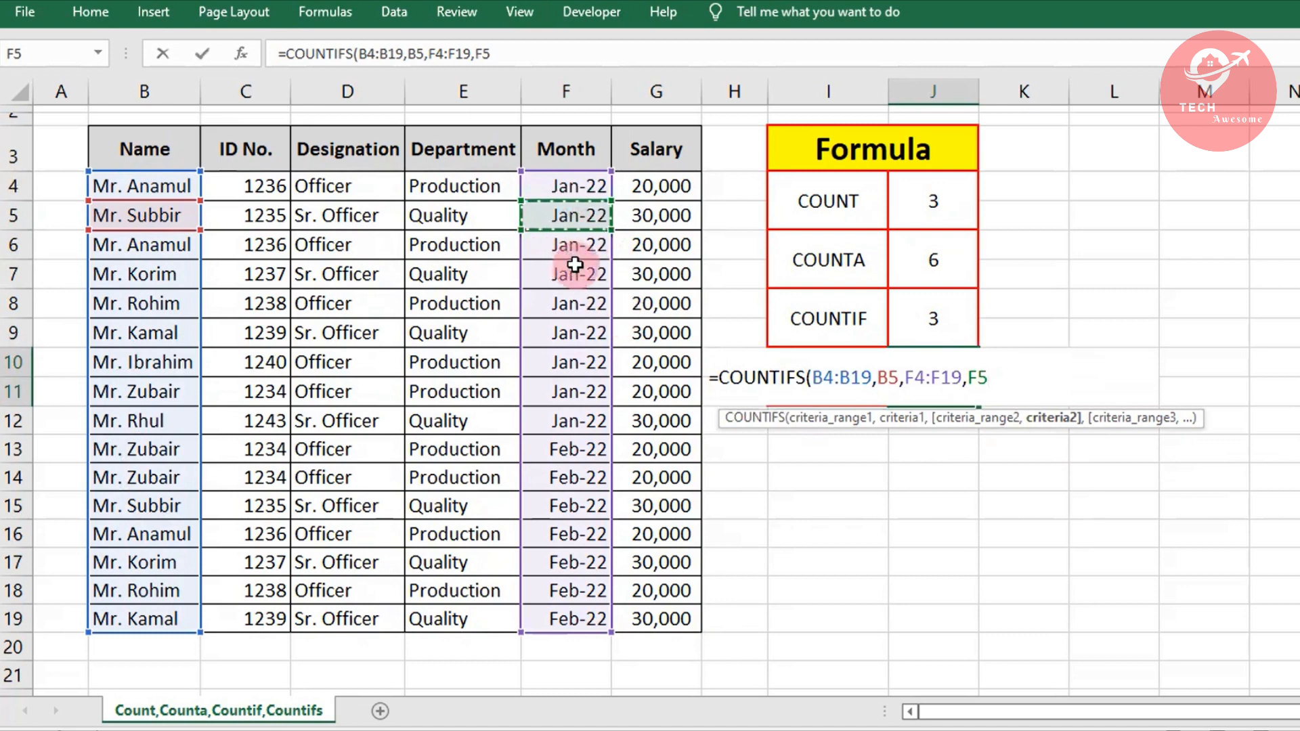
pyautogui.write(',')
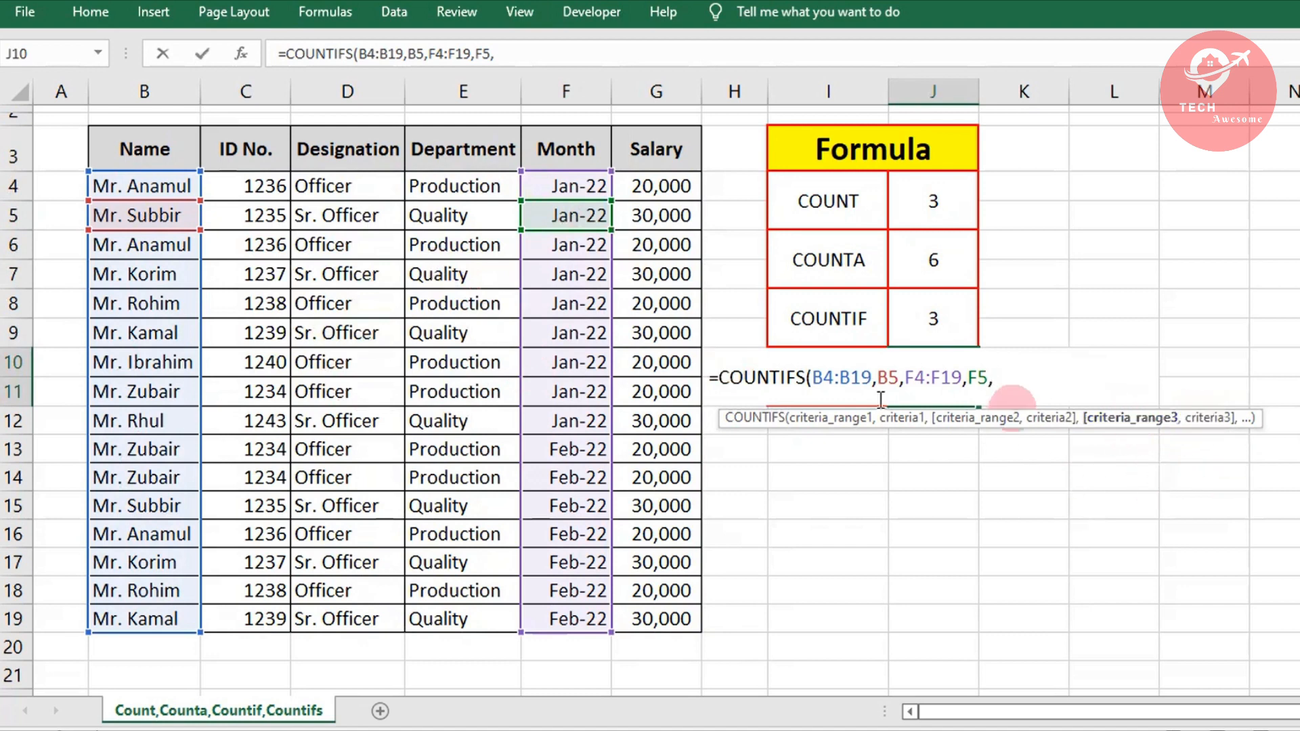
pyautogui.press('BackSpace')
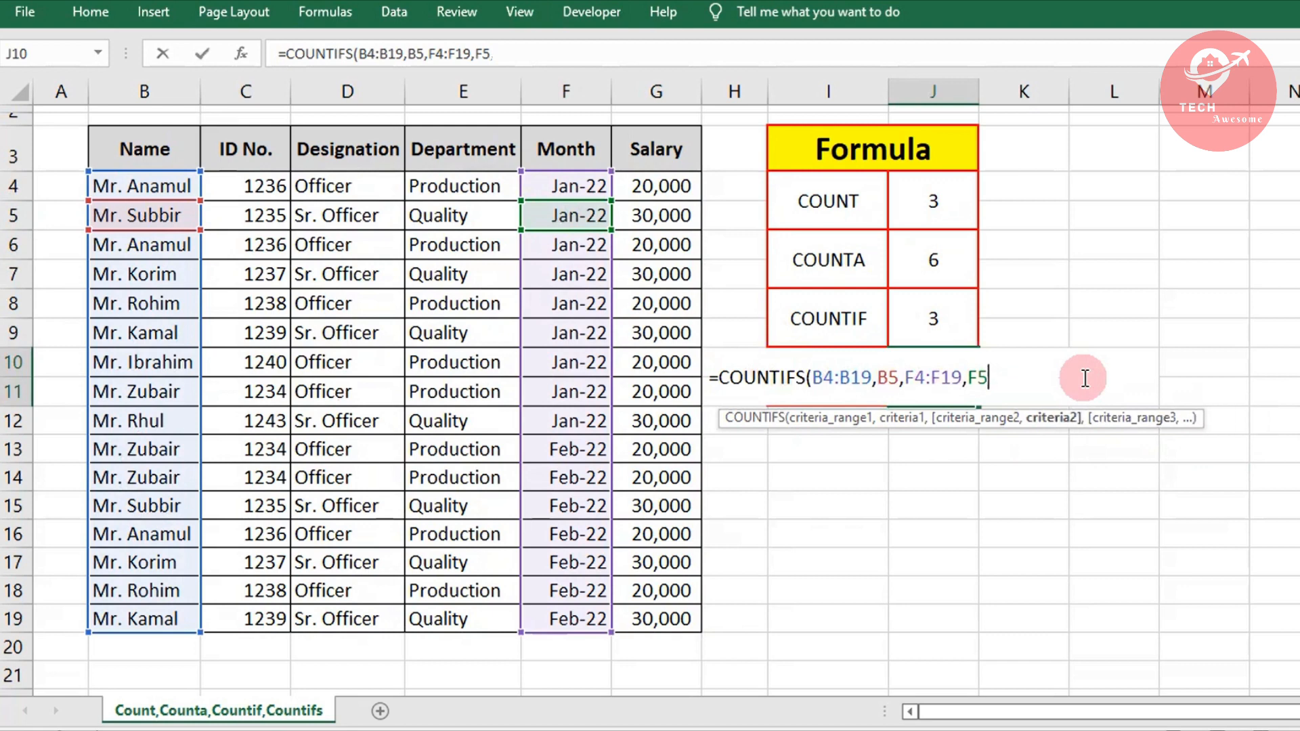
pyautogui.write(')')
pyautogui.press('Return')
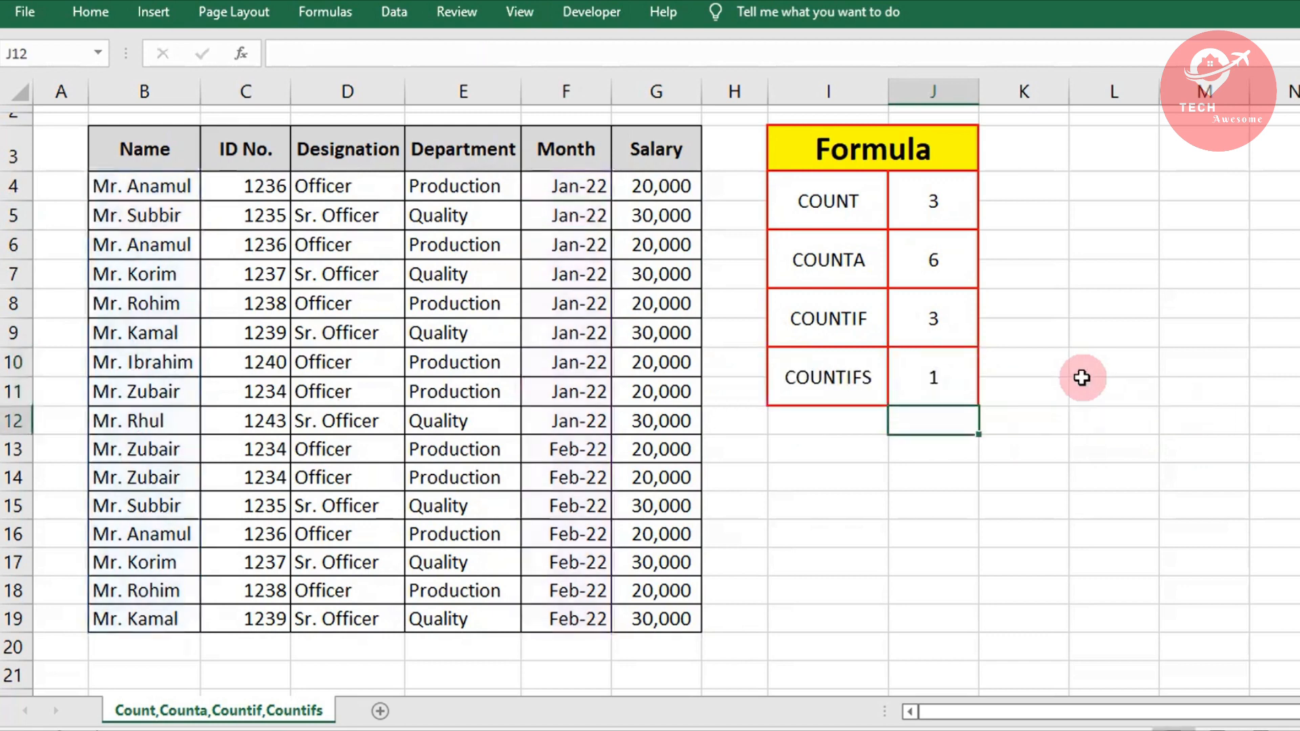
# Step: Check the COUNTIFS formula in J10 against the Jan-22 rows and the row 5 entry matching both criteria
pyautogui.click(934, 375)
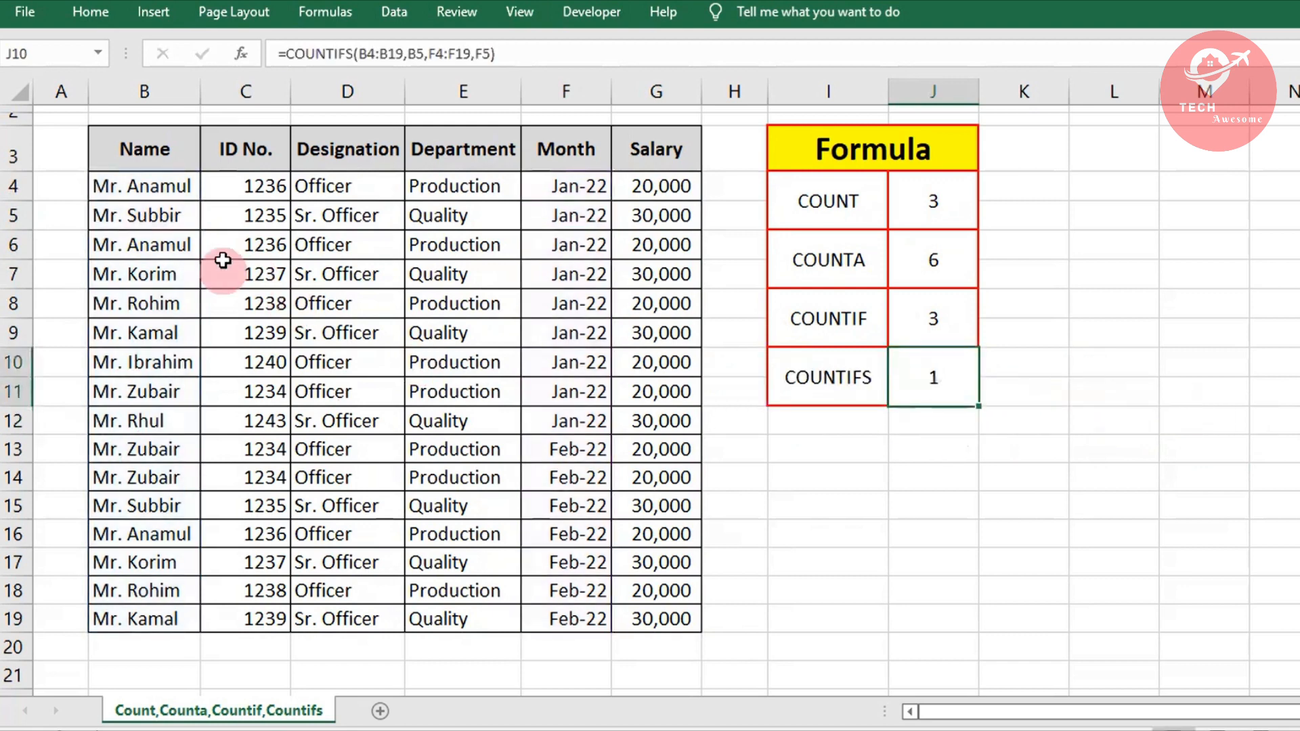
pyautogui.click(153, 220)
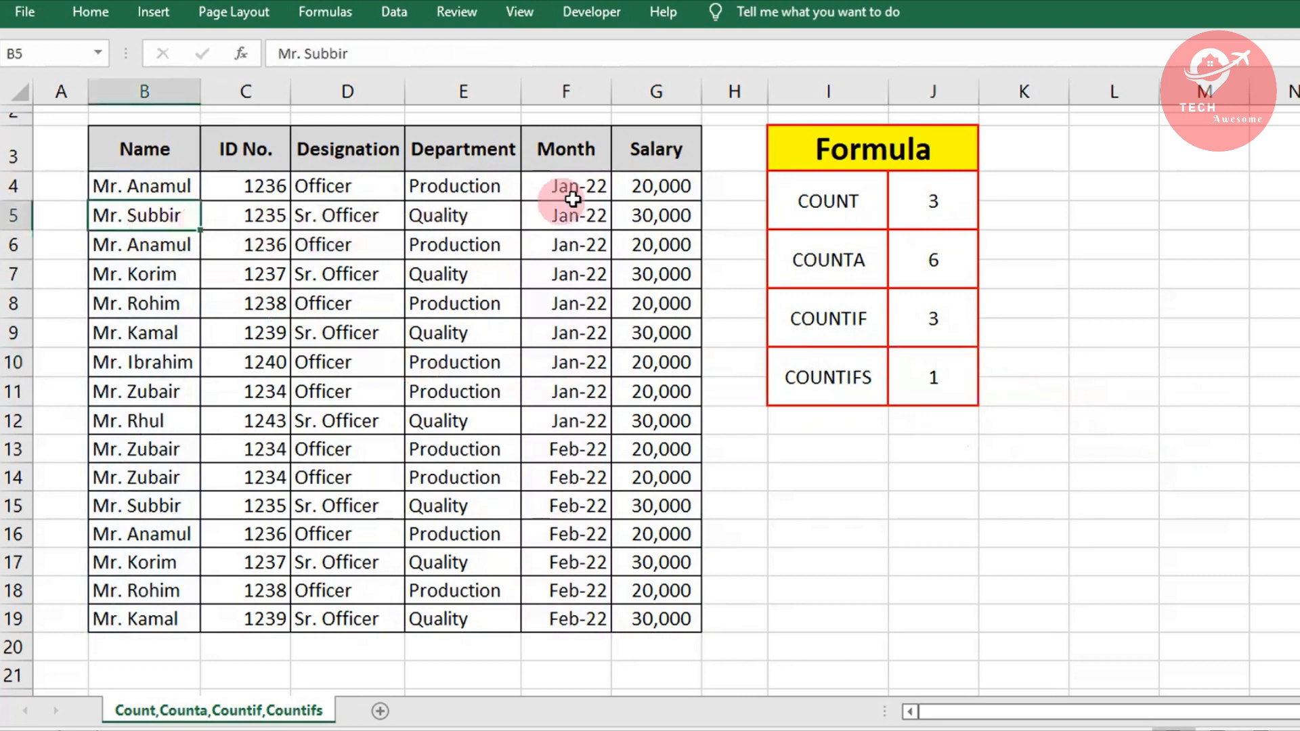
pyautogui.moveTo(593, 190); pyautogui.dragTo(579, 275)
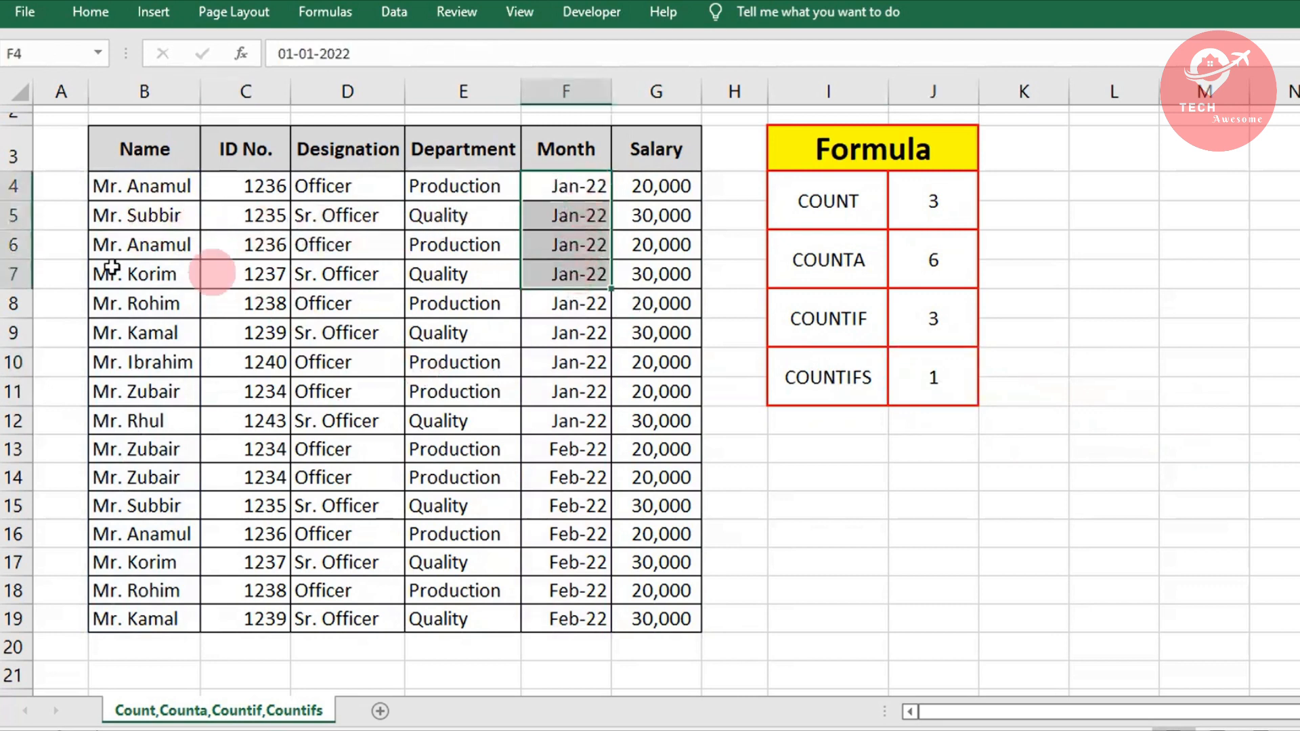
pyautogui.moveTo(156, 219); pyautogui.dragTo(660, 215)
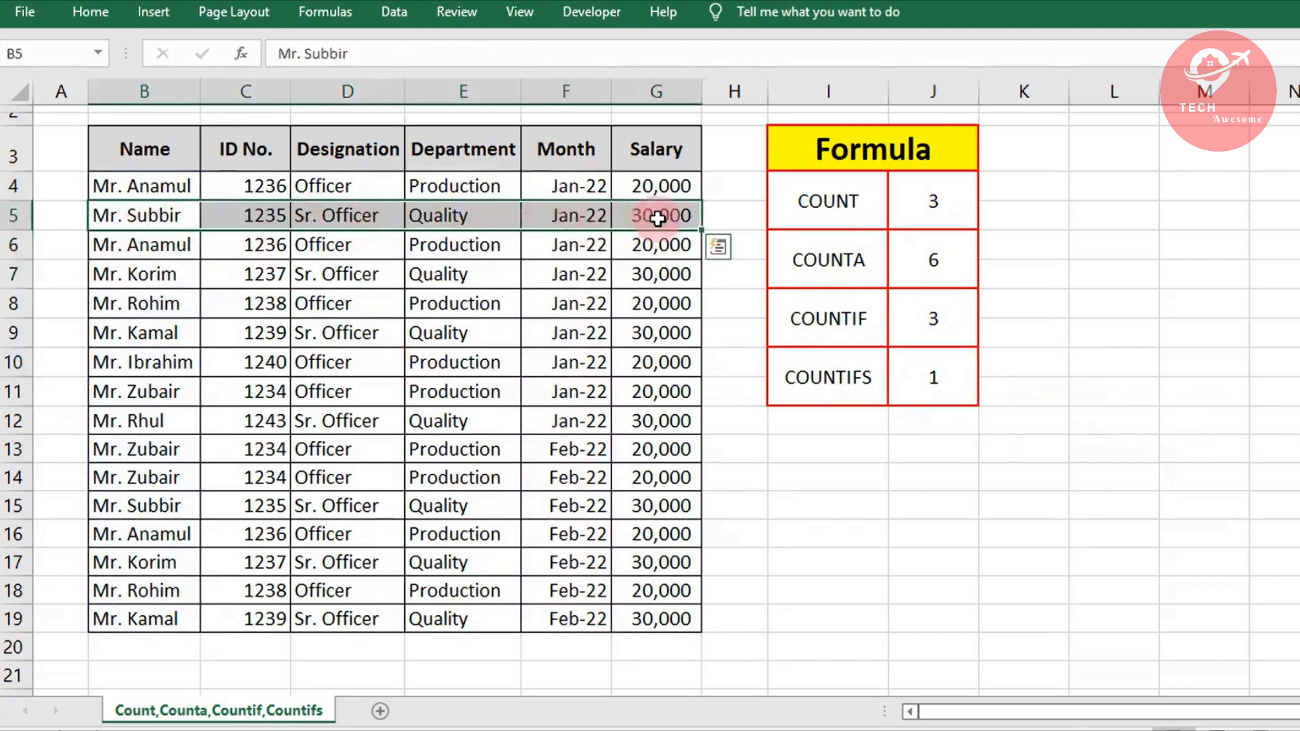
pyautogui.click(657, 219)
pyautogui.moveTo(574, 189); pyautogui.dragTo(586, 418)
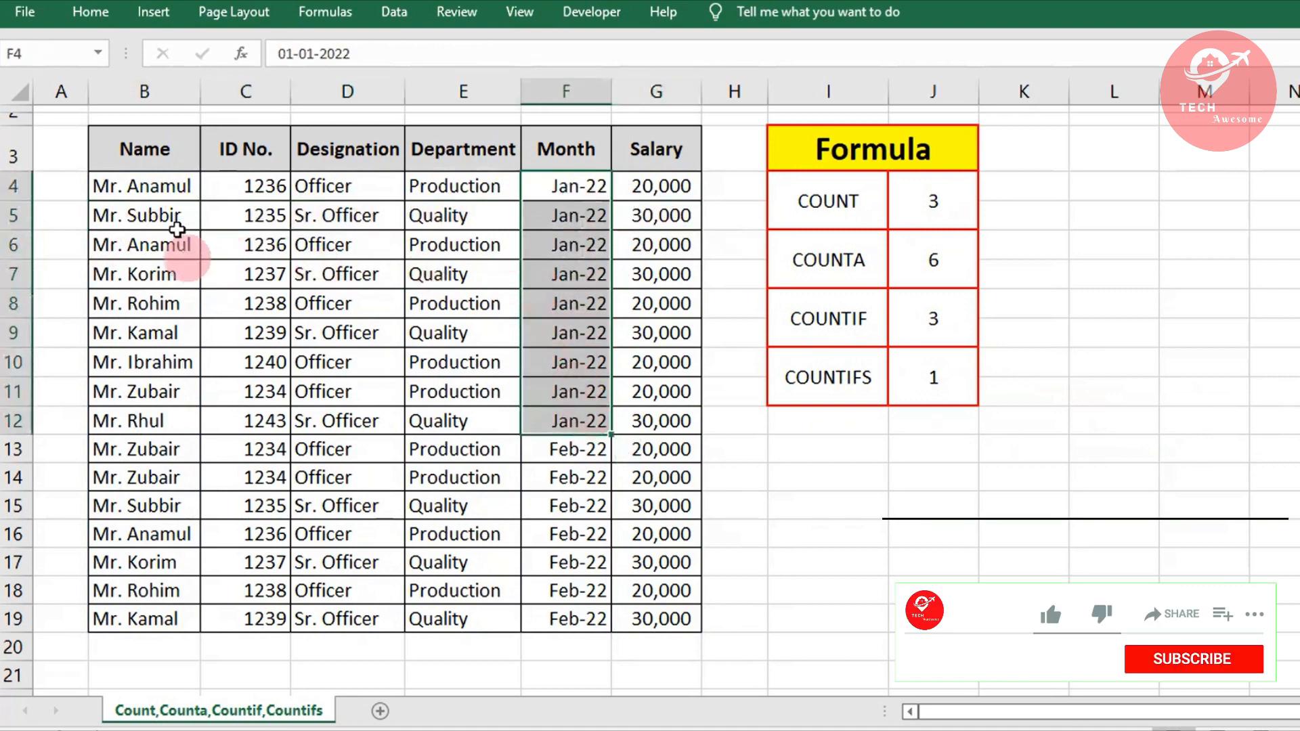
pyautogui.moveTo(166, 184); pyautogui.dragTo(580, 416)
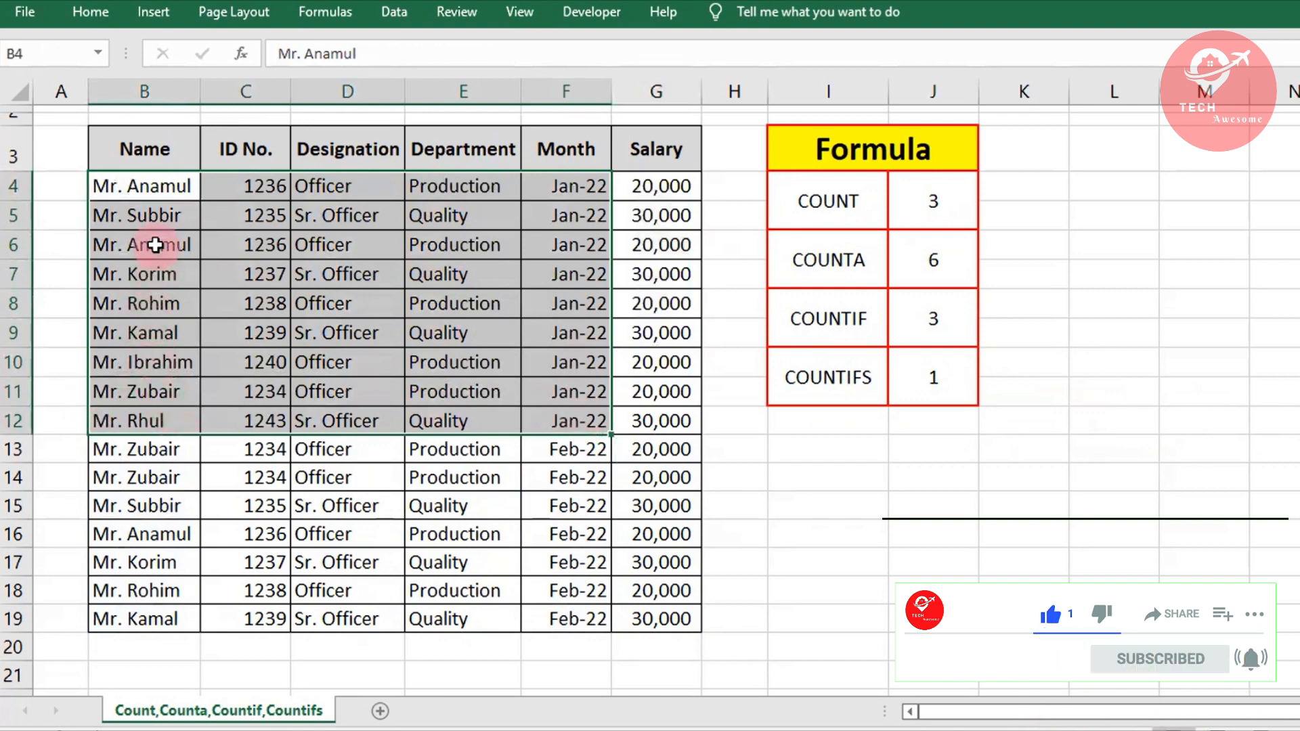
pyautogui.moveTo(151, 216); pyautogui.dragTo(575, 216)
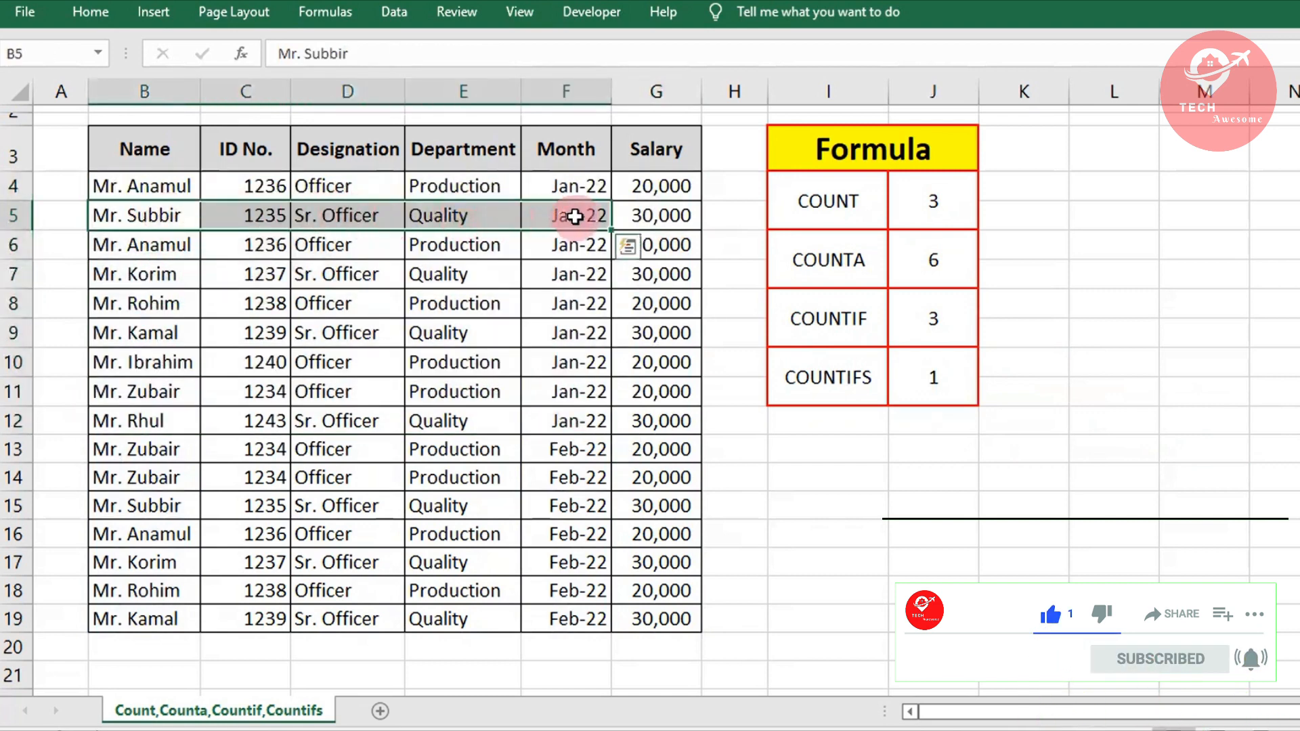
pyautogui.click(662, 214)
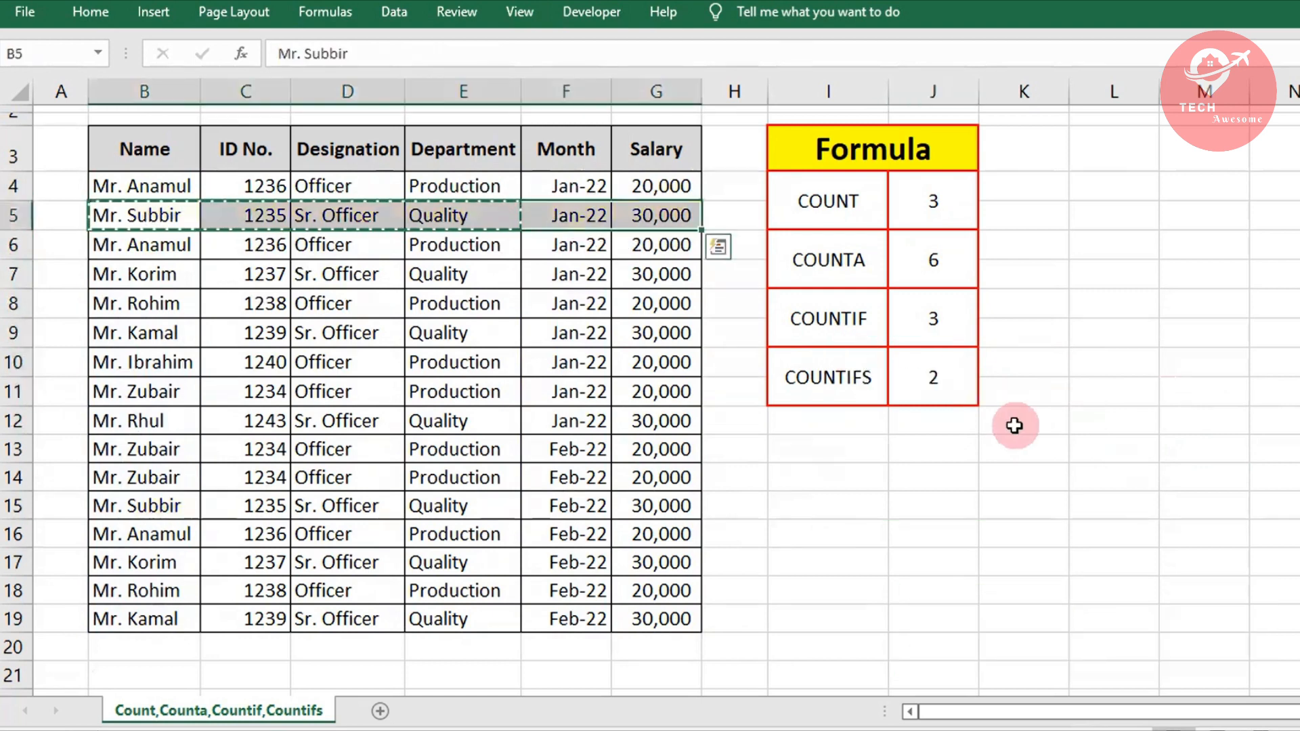
pyautogui.moveTo(829, 201); pyautogui.dragTo(783, 377)
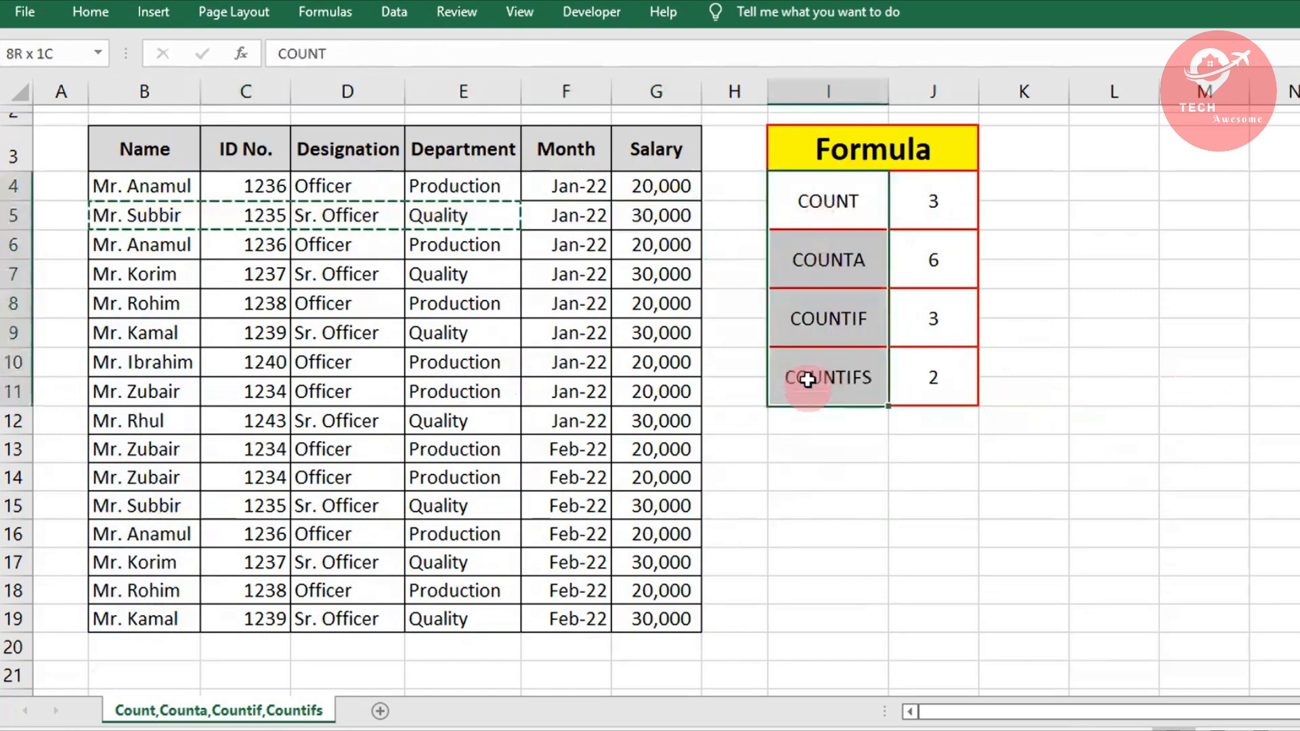
pyautogui.click(467, 266)
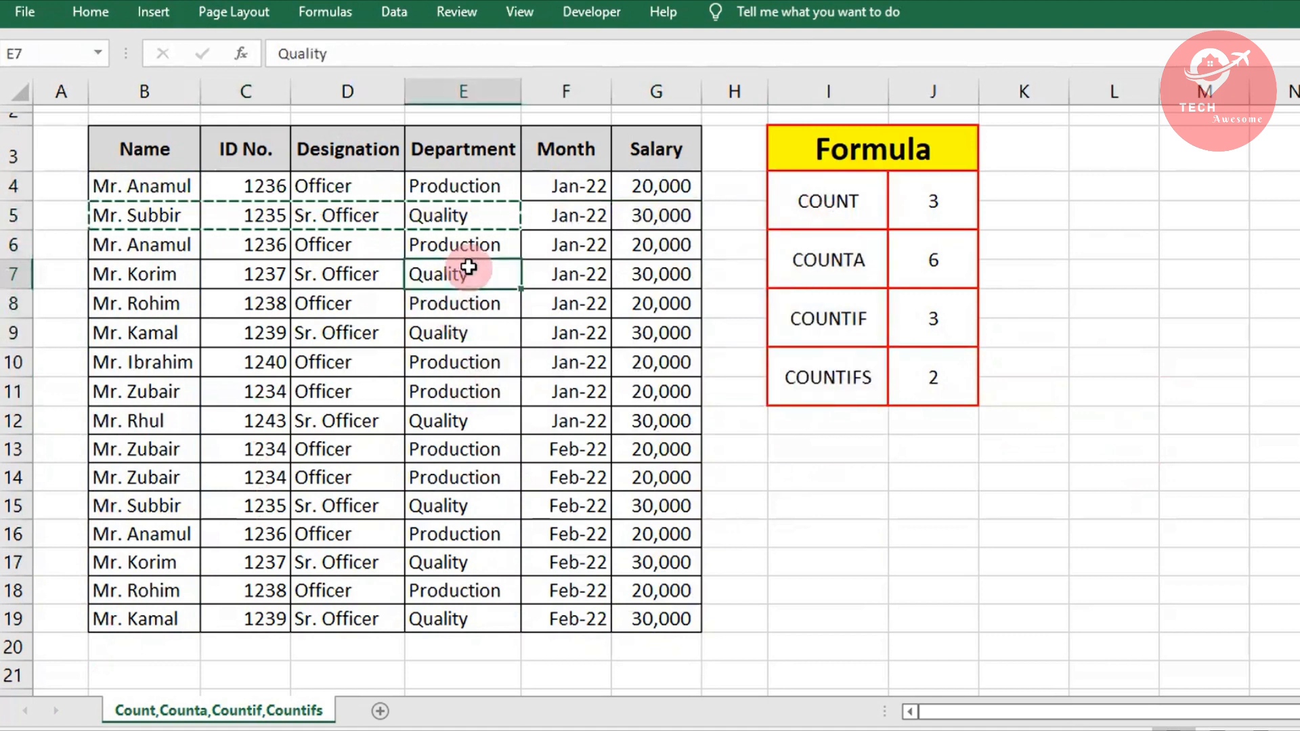